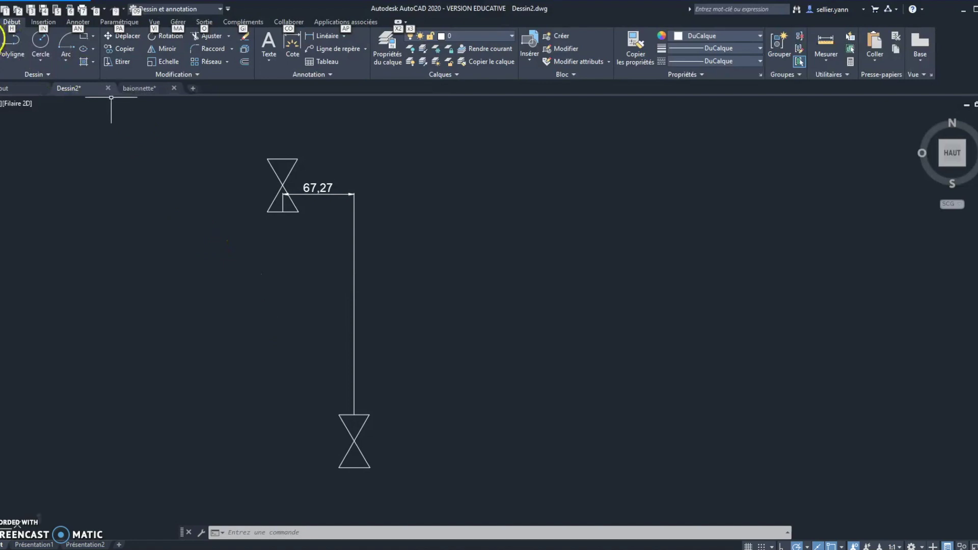
# Step: Draw a diagonal line from the midpoint of the upper valve's base to the midpoint of the lower valve's top edge
pyautogui.click(2, 41)
pyautogui.click(283, 212)
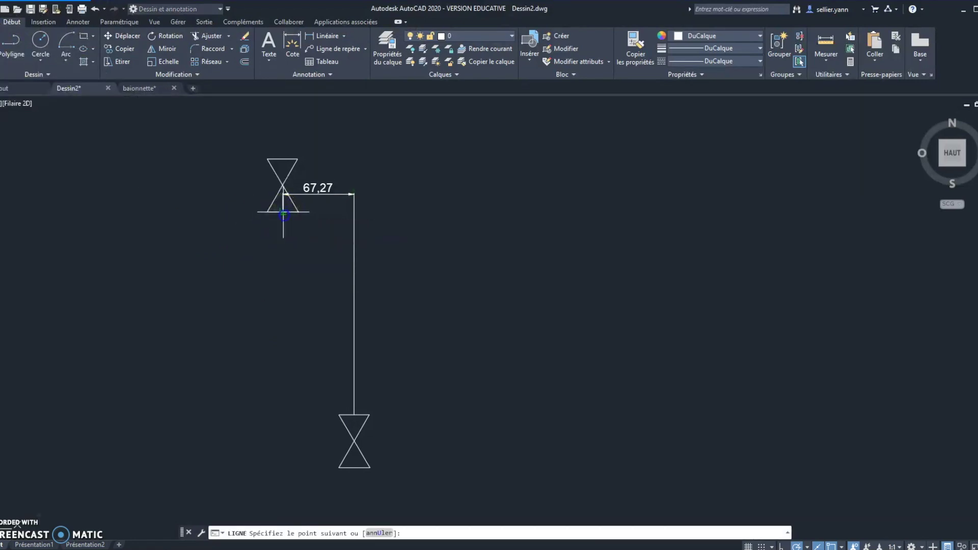
pyautogui.click(354, 414)
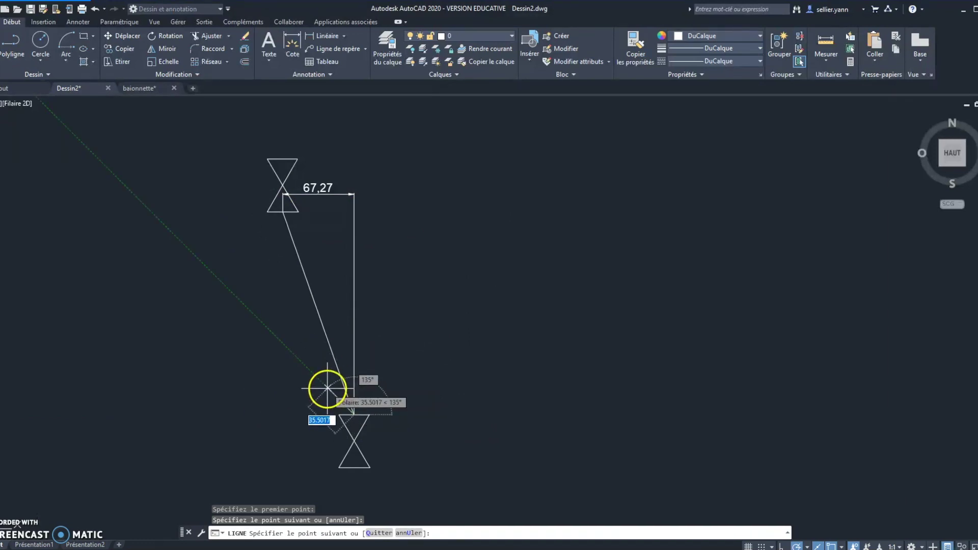
pyautogui.press('Escape')
# Step: Undo the diagonal line between the two valves
pyautogui.press('Return')
pyautogui.press('Escape')
pyautogui.hotkey('ctrl', 'z')
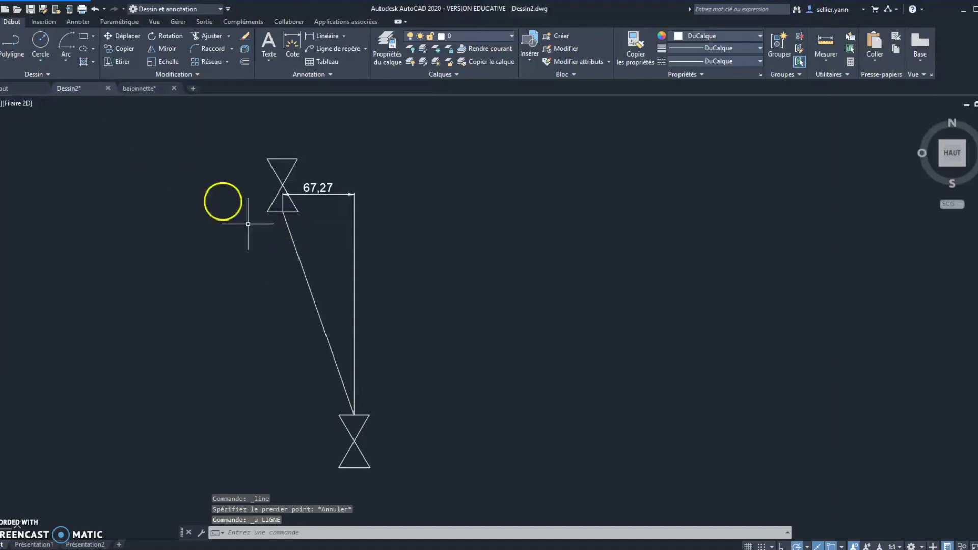
pyautogui.hotkey('ctrl', 'z')
pyautogui.hotkey('ctrl', 'z')
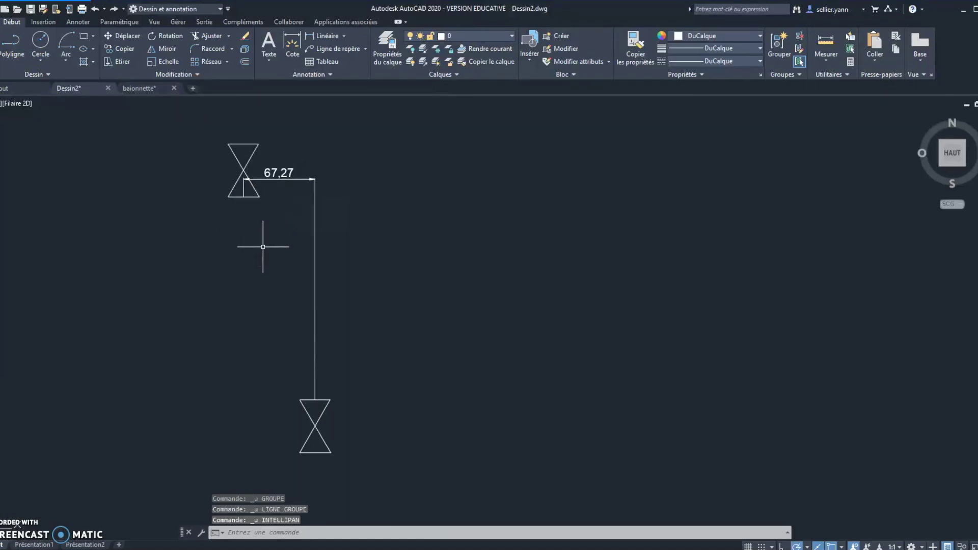
# Step: Draw a vertical line from the midpoint of the upper valve's base down to the level of the lower valve's top edge
pyautogui.click(1, 47)
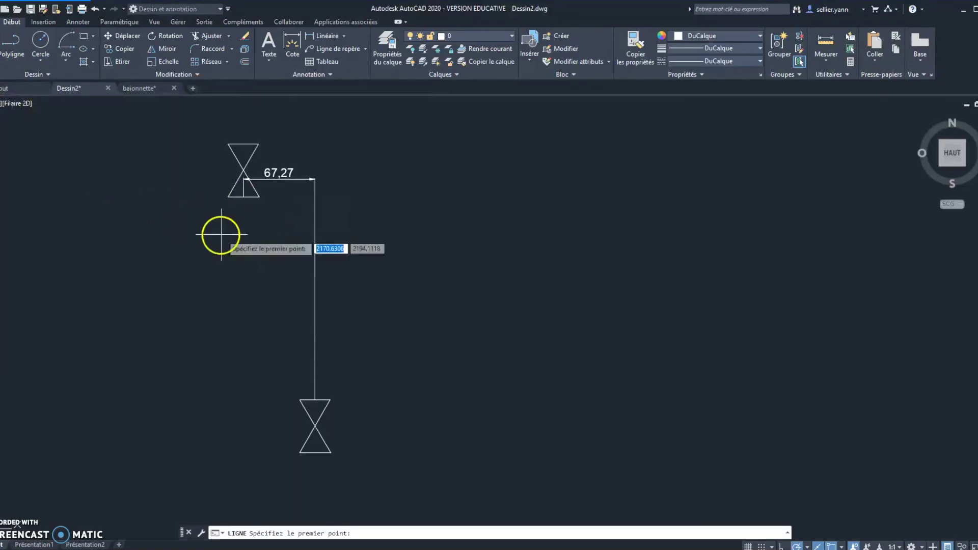
pyautogui.click(242, 195)
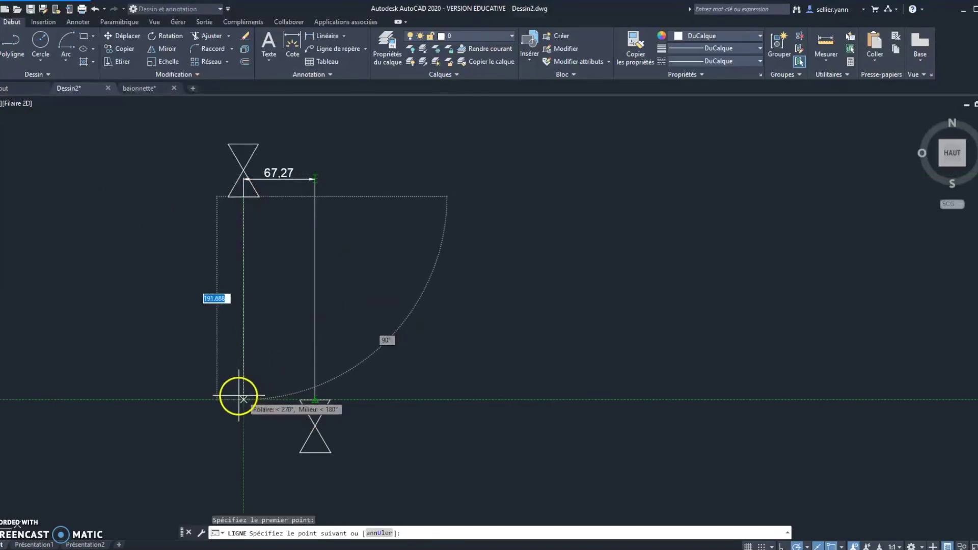
pyautogui.click(244, 398)
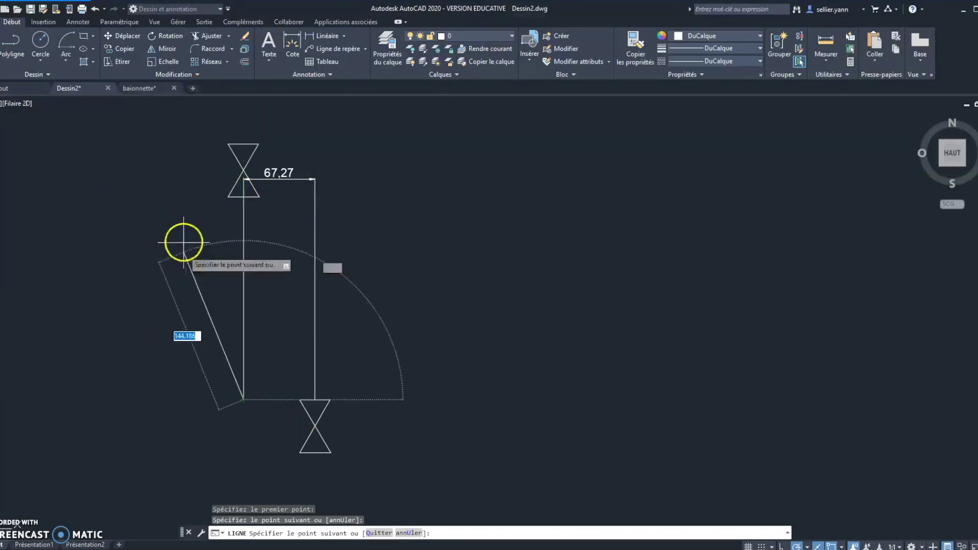
pyautogui.press('Escape')
# Step: Draw a vertical line from the midpoint of the lower valve's top edge up to the level of the upper valve's base
pyautogui.press('Return')
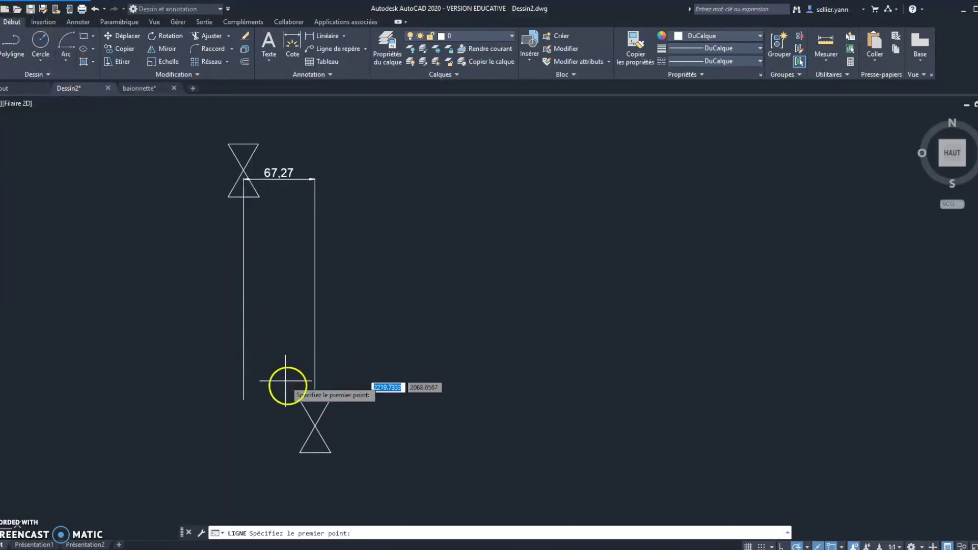
pyautogui.click(315, 401)
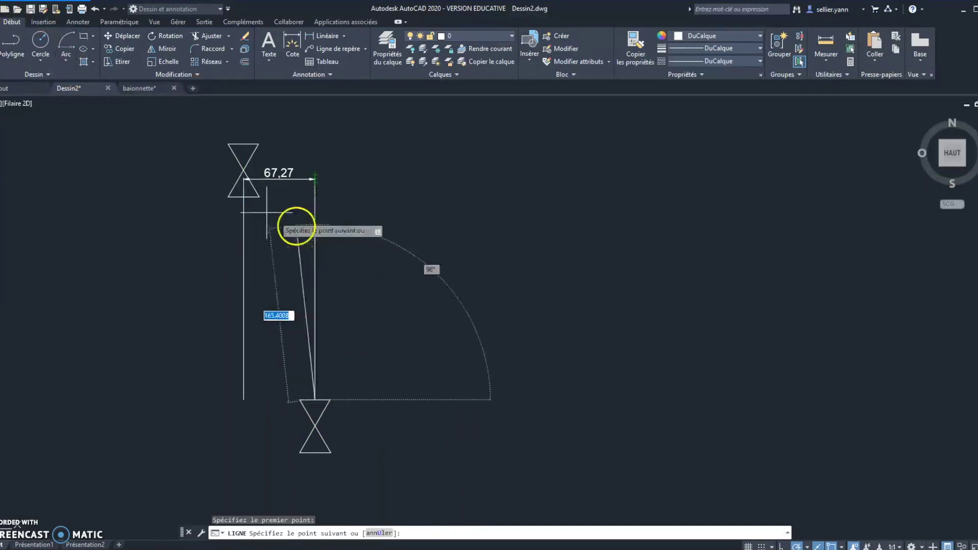
pyautogui.click(315, 198)
pyautogui.press('Escape')
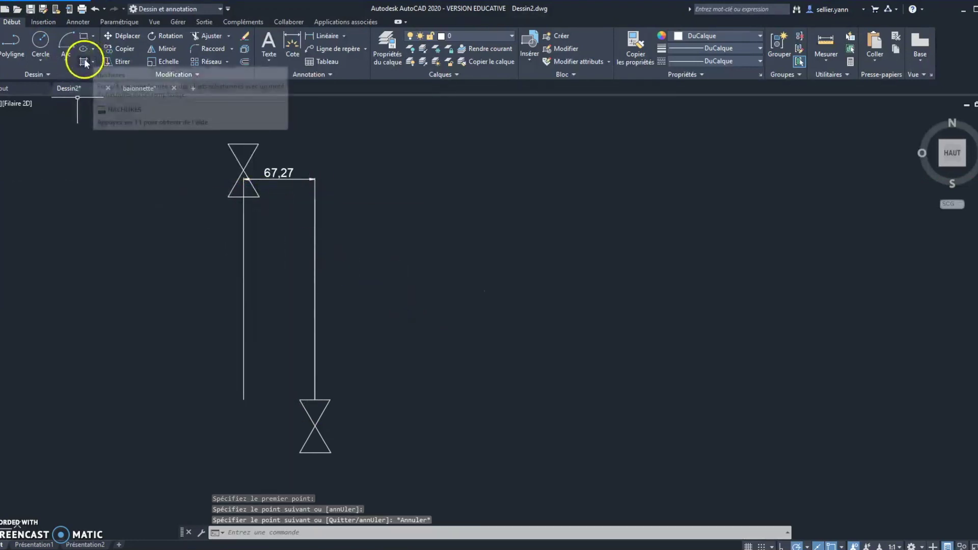
# Step: Draw a polyline starting 30 above the lower valve's top midpoint, going 50 left, 50 up and back to the vertical line
pyautogui.click(11, 45)
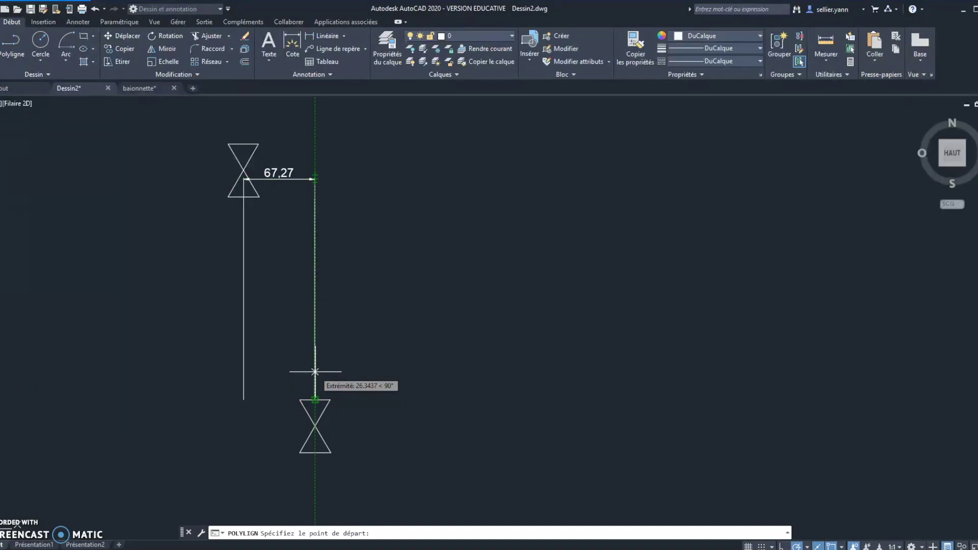
pyautogui.write('30')
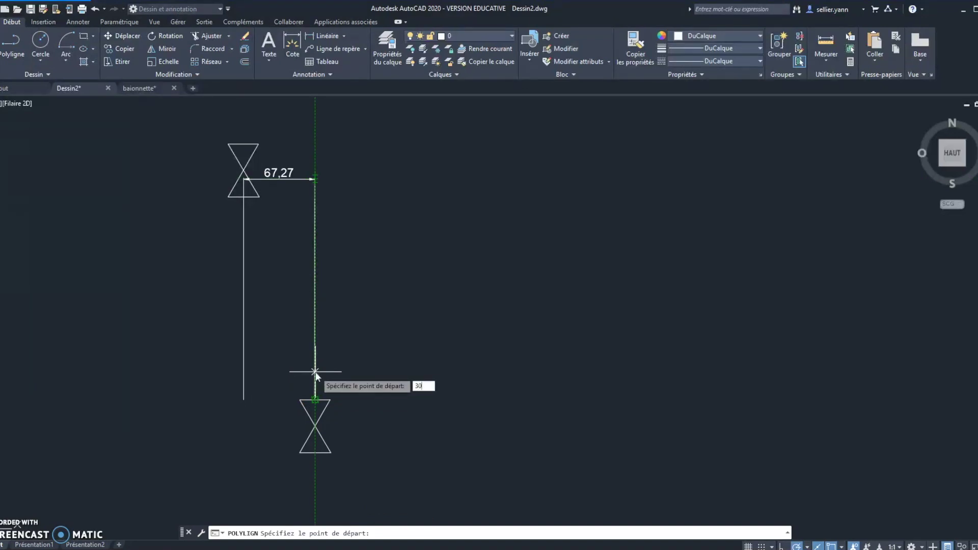
pyautogui.press('Return')
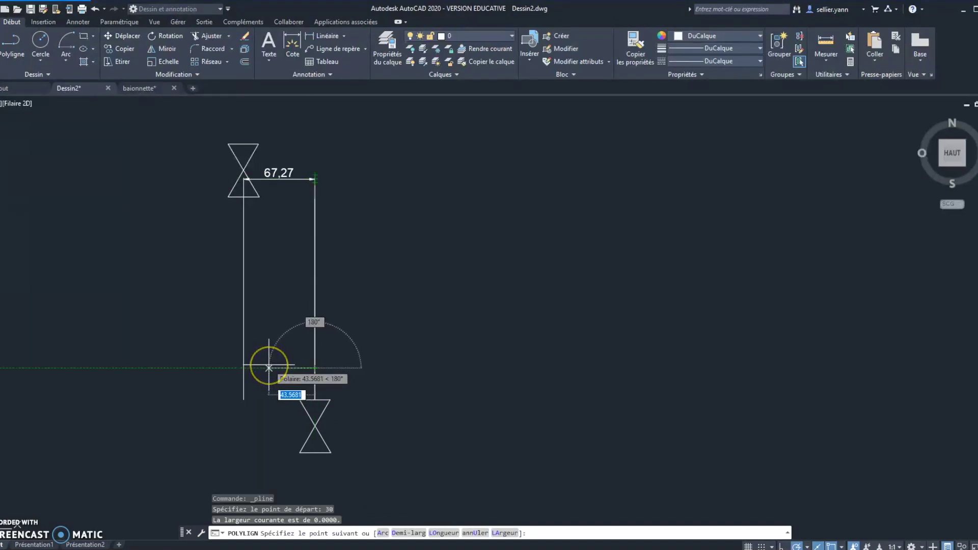
pyautogui.write('50')
pyautogui.press('Return')
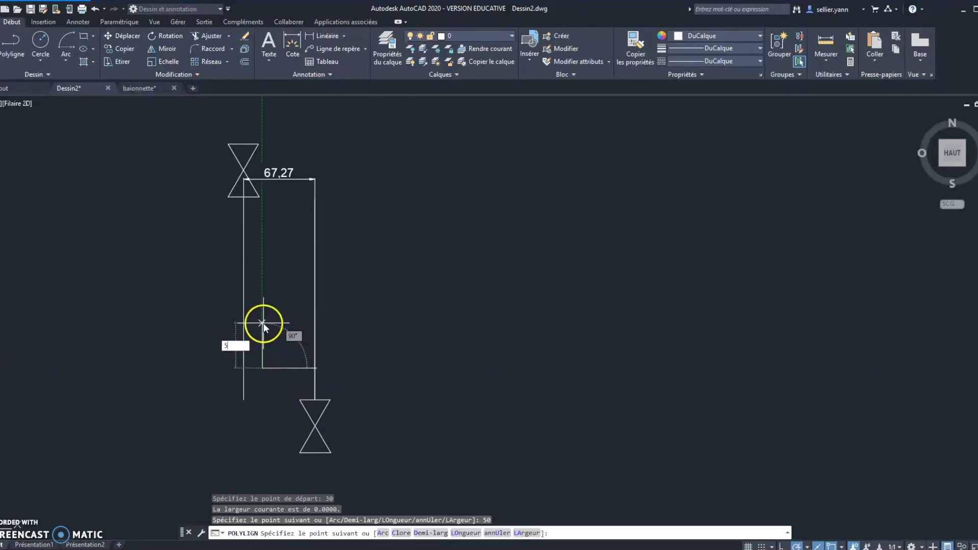
pyautogui.write('50')
pyautogui.press('Return')
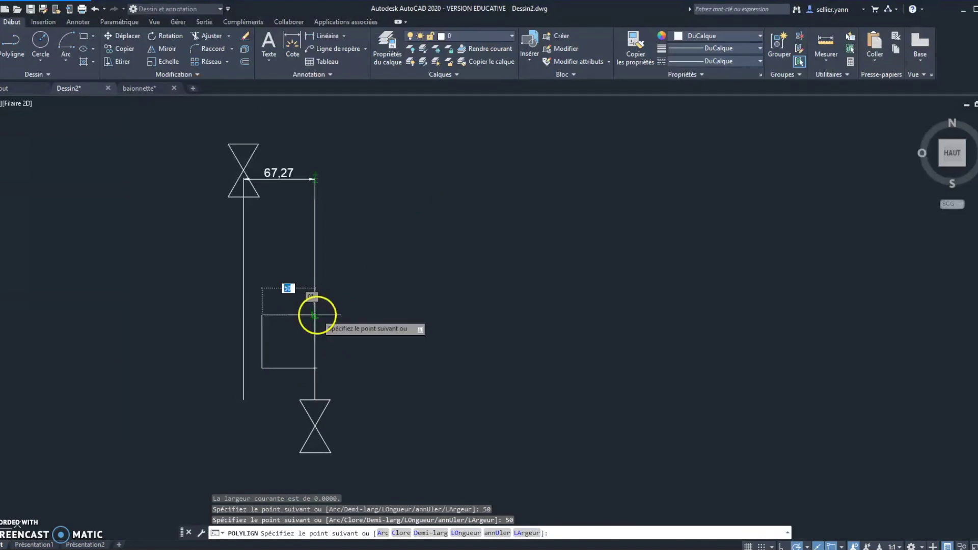
pyautogui.click(316, 315)
pyautogui.press('Escape')
pyautogui.click(262, 369)
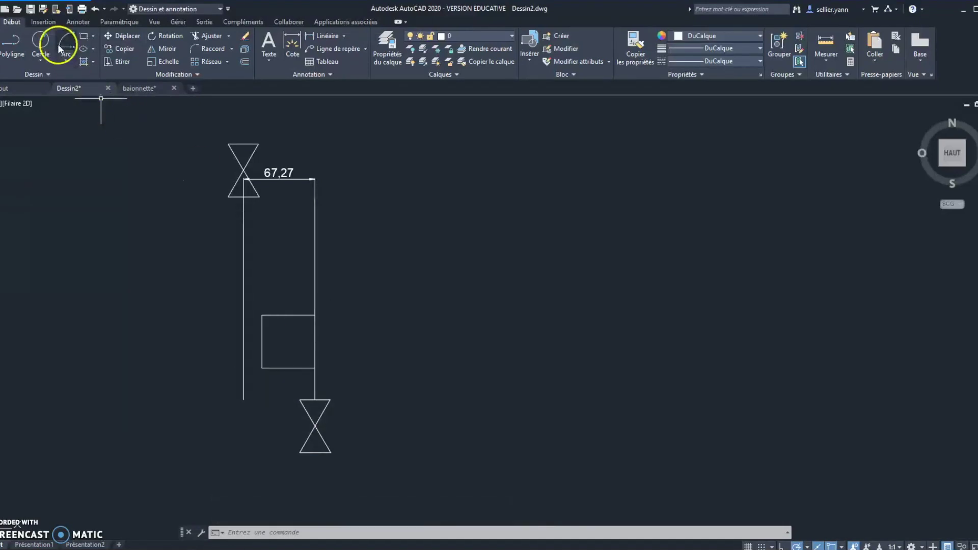
# Step: Draw a 45° arc from the helper square's lower-right corner, centred on its lower-left corner, and erase the helper polyline
pyautogui.click(65, 60)
pyautogui.click(97, 105)
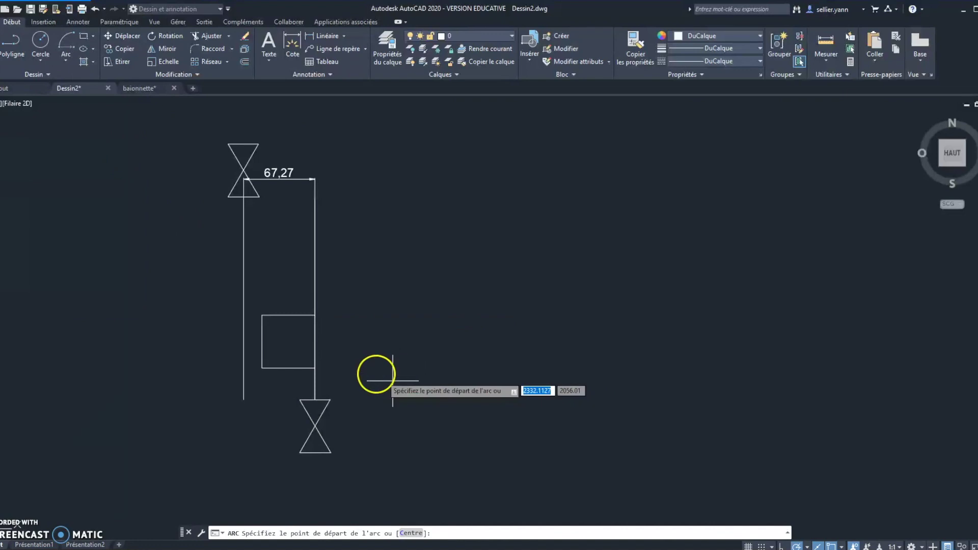
pyautogui.click(315, 368)
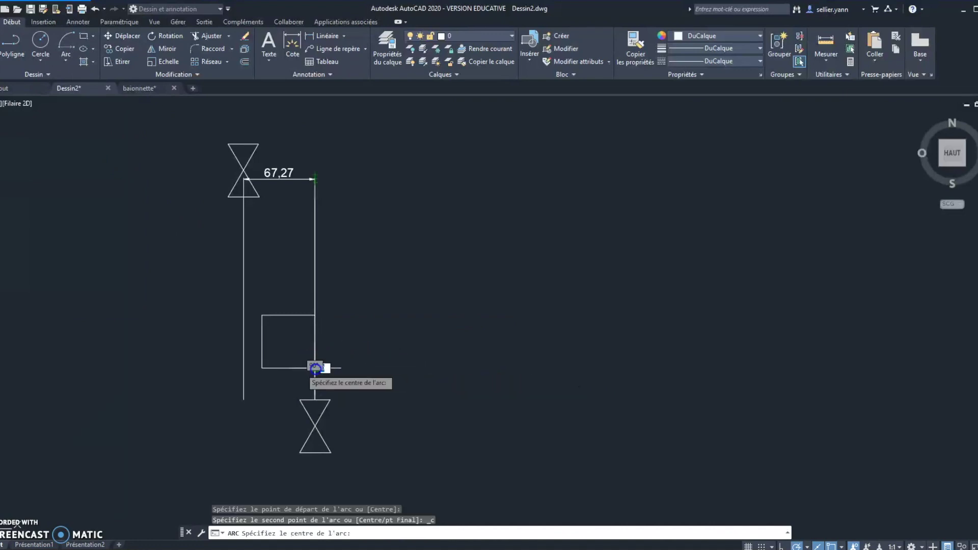
pyautogui.click(262, 368)
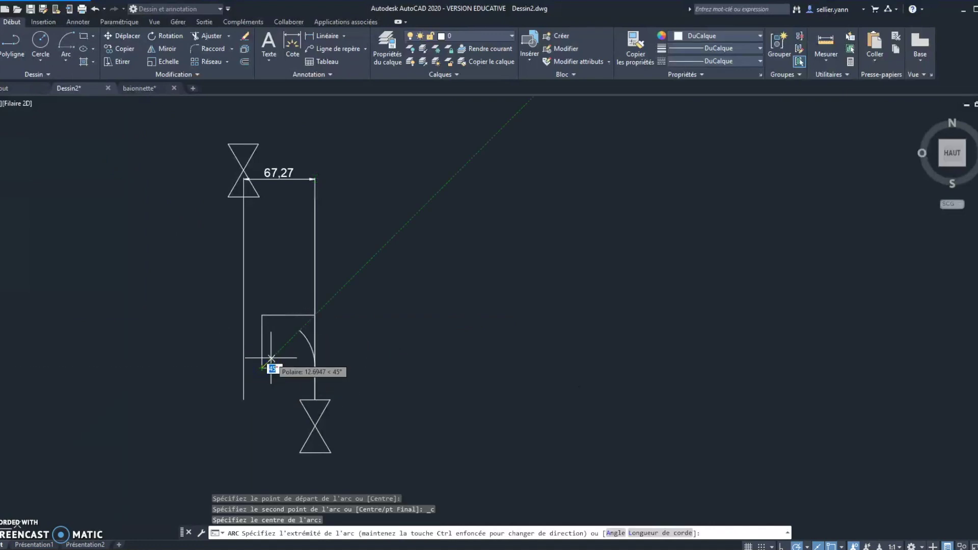
pyautogui.write('45')
pyautogui.press('Return')
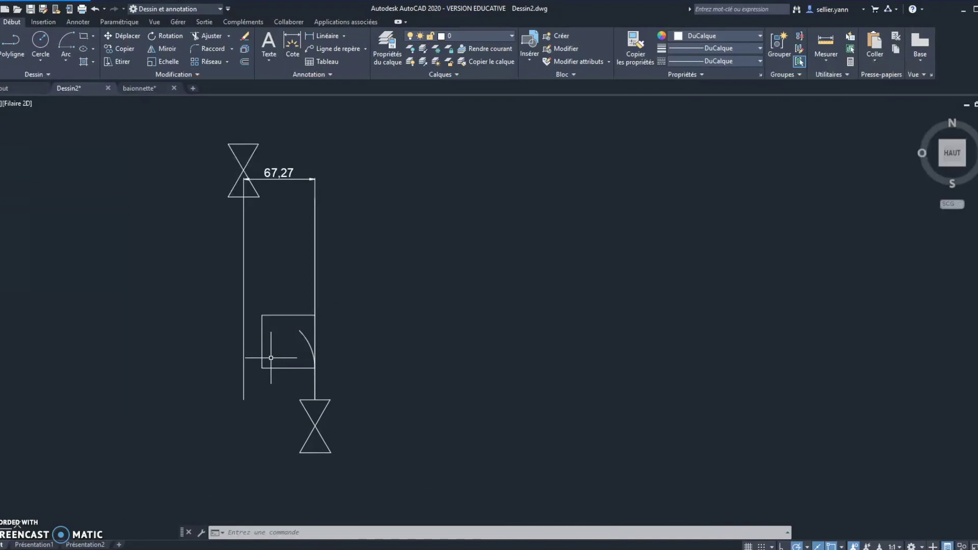
pyautogui.click(284, 315)
pyautogui.press('Delete')
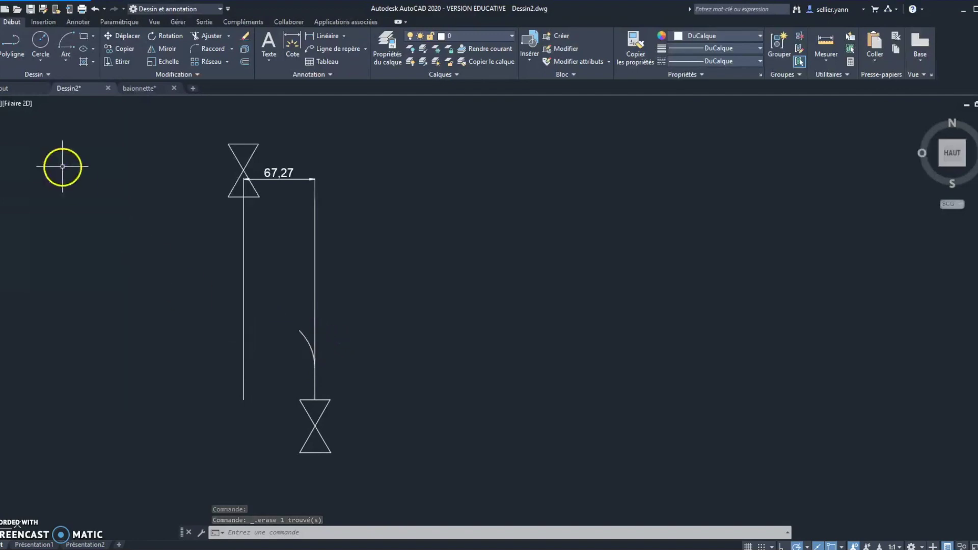
# Step: Draw a construction line from the arc's upper end to the arc's centre
pyautogui.write('l')
pyautogui.press('Return')
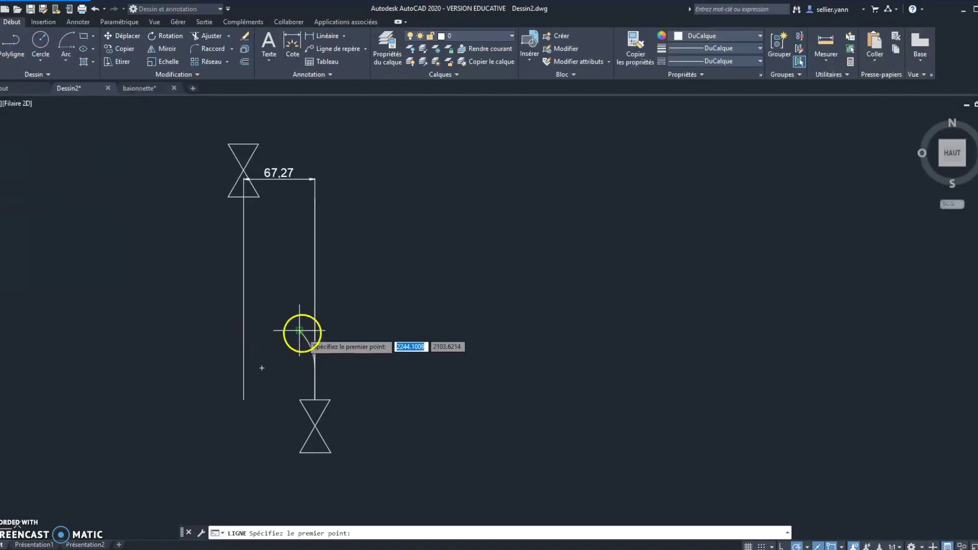
pyautogui.click(299, 331)
pyautogui.click(262, 367)
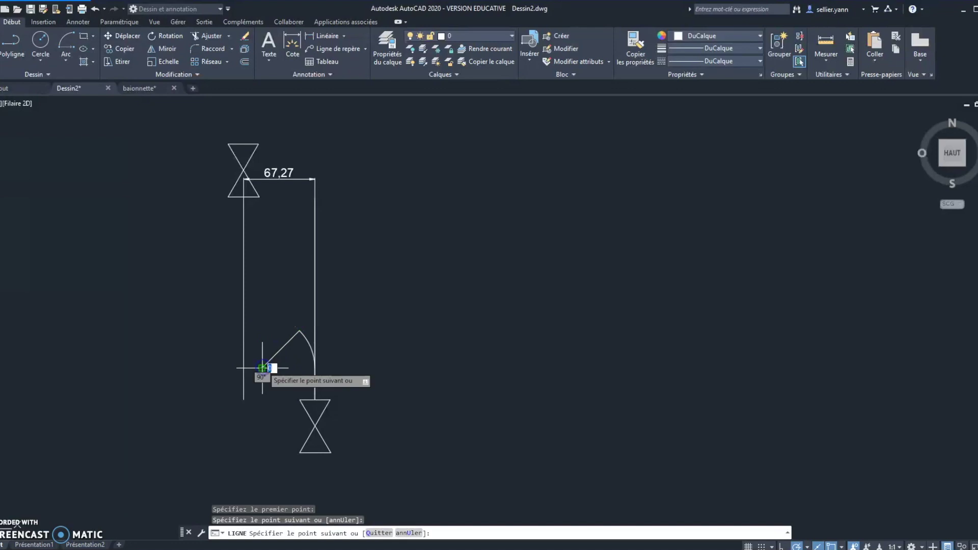
pyautogui.press('Escape')
# Step: Draw a line from the arc's upper end, perpendicular to the radius line and past the upper valve's vertical line, and delete the radius line
pyautogui.click(1, 40)
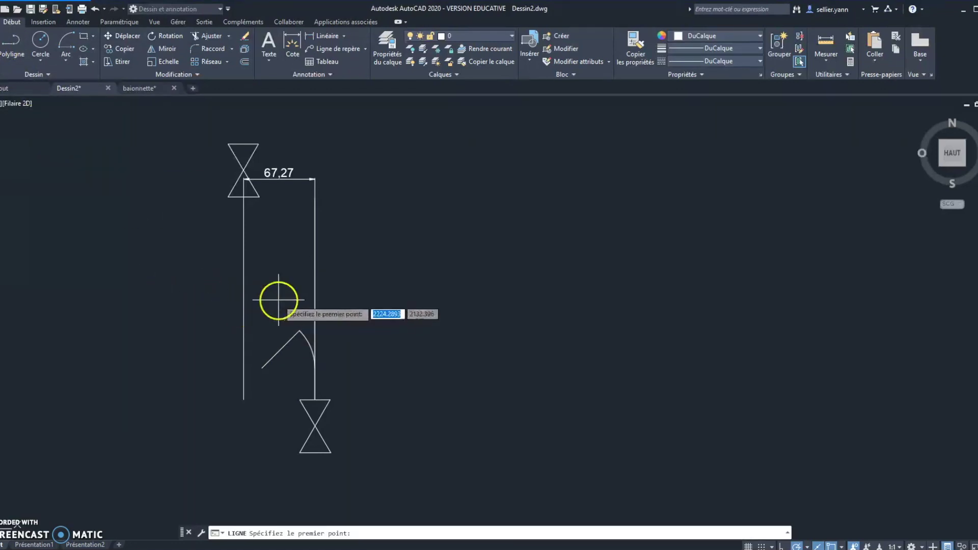
pyautogui.write('per')
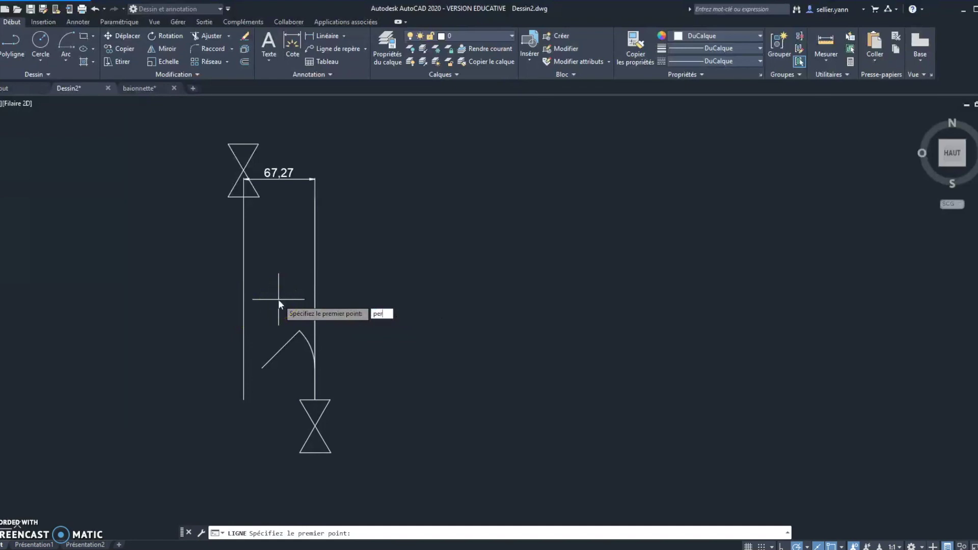
pyautogui.press('Return')
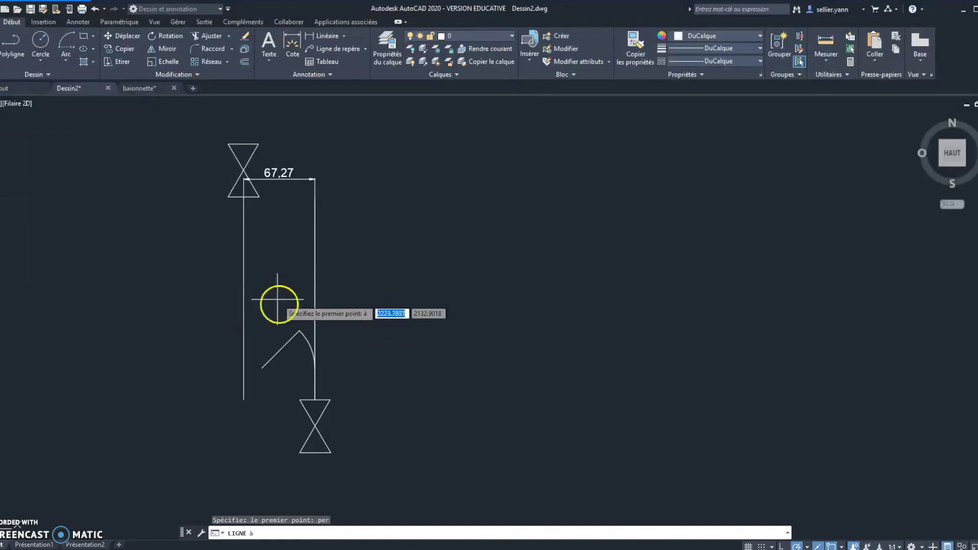
pyautogui.click(278, 346)
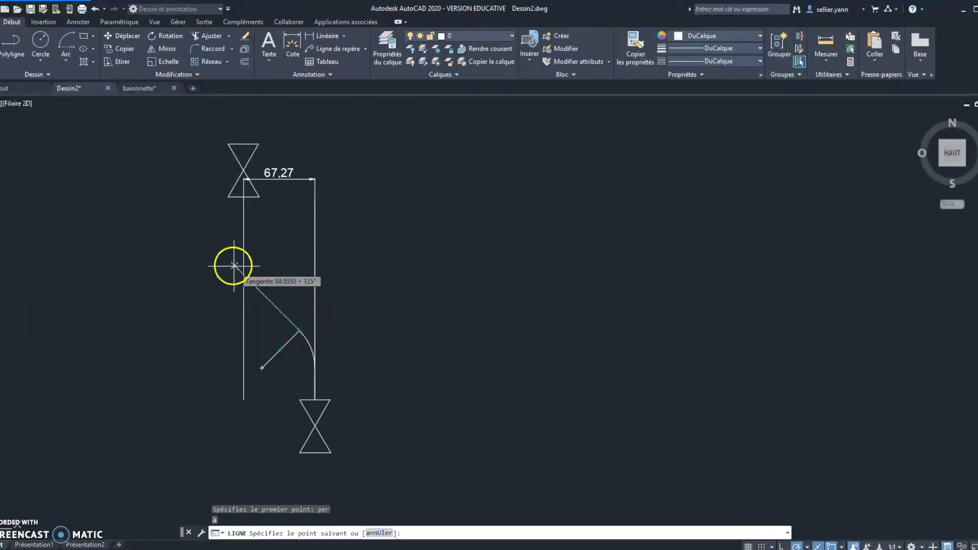
pyautogui.click(190, 220)
pyautogui.press('Escape')
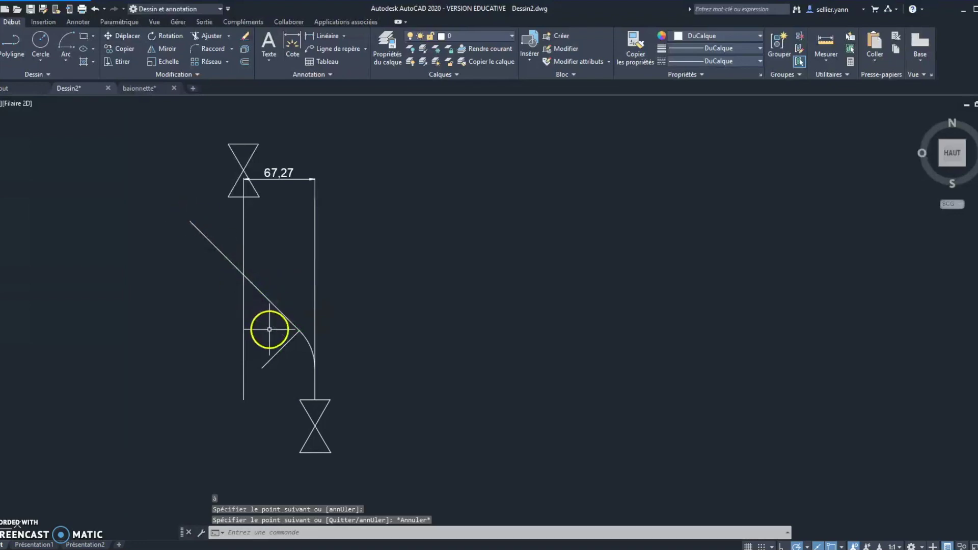
pyautogui.click(279, 347)
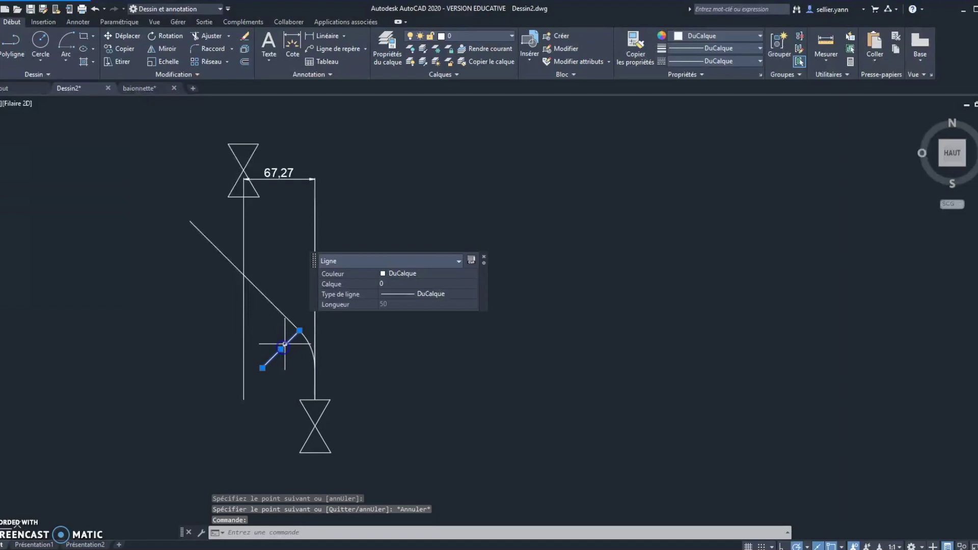
pyautogui.press('Delete')
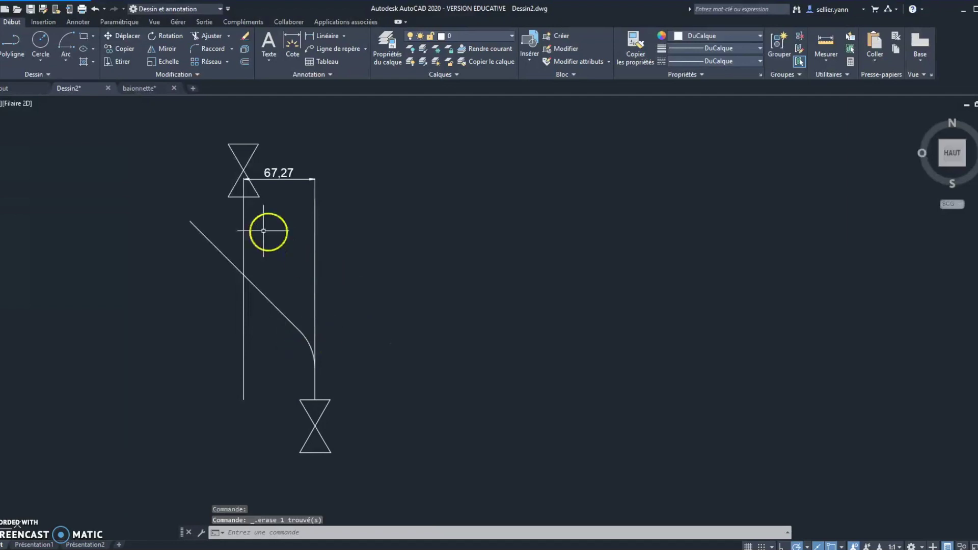
pyautogui.scroll(2, 265, 229)
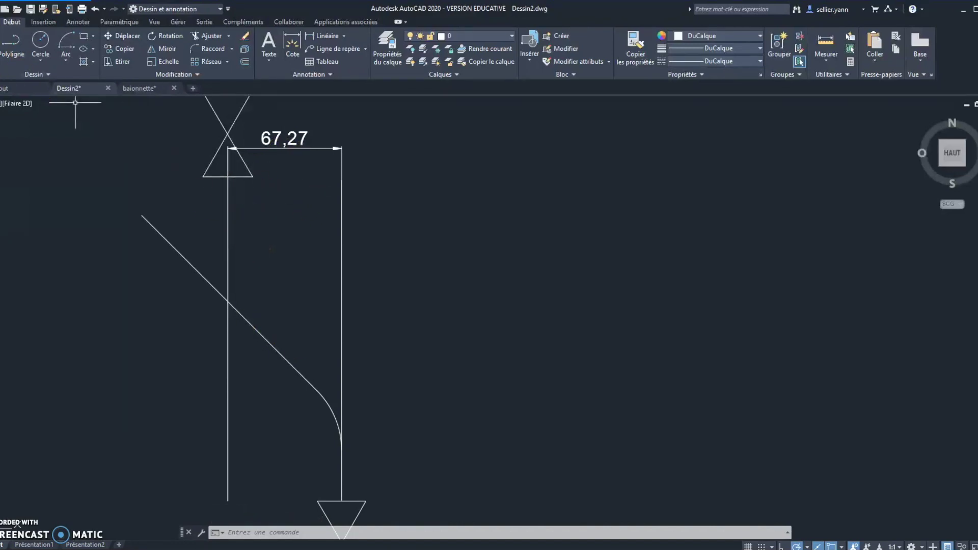
pyautogui.click(3, 43)
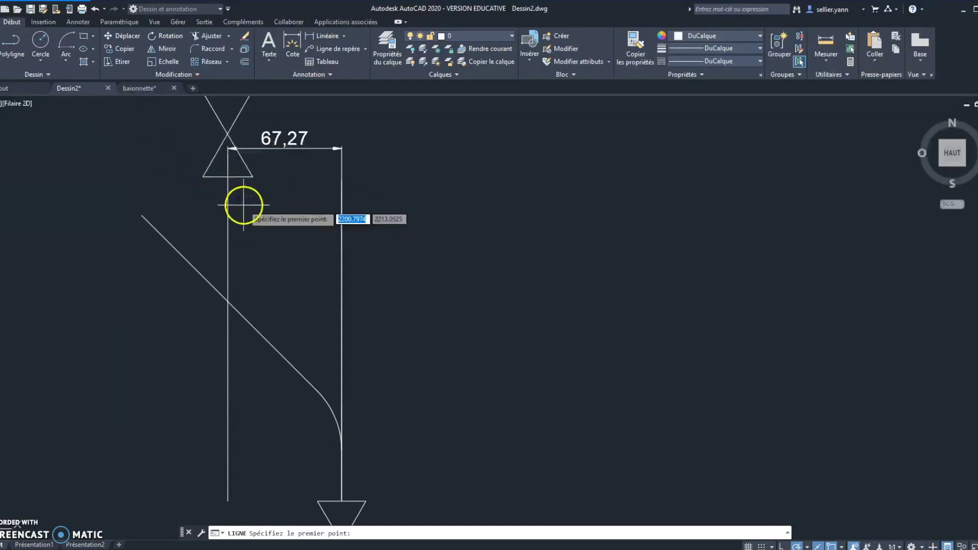
pyautogui.press('Escape')
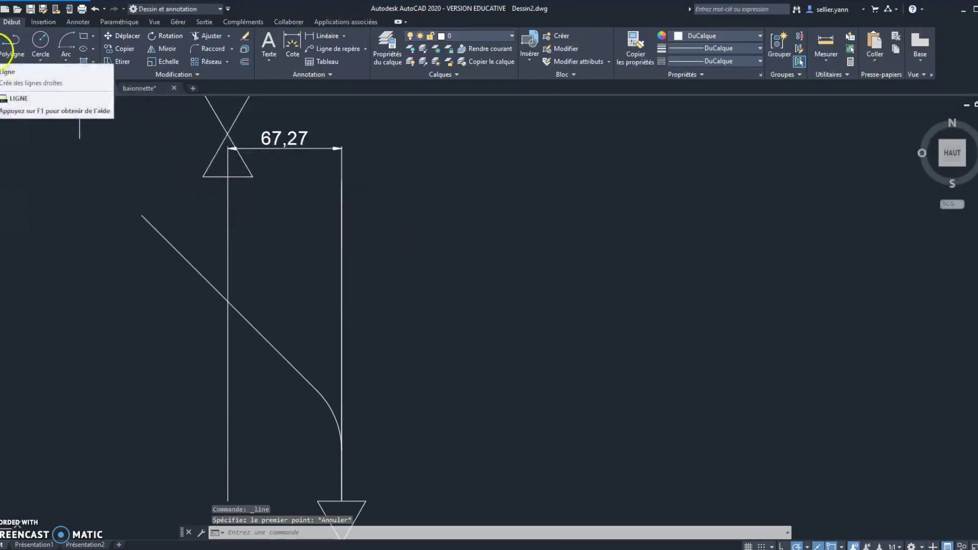
# Step: Copy the upper valve's vertical line 50 towards the lower valve's vertical line, using its midpoint as base point
pyautogui.click(228, 234)
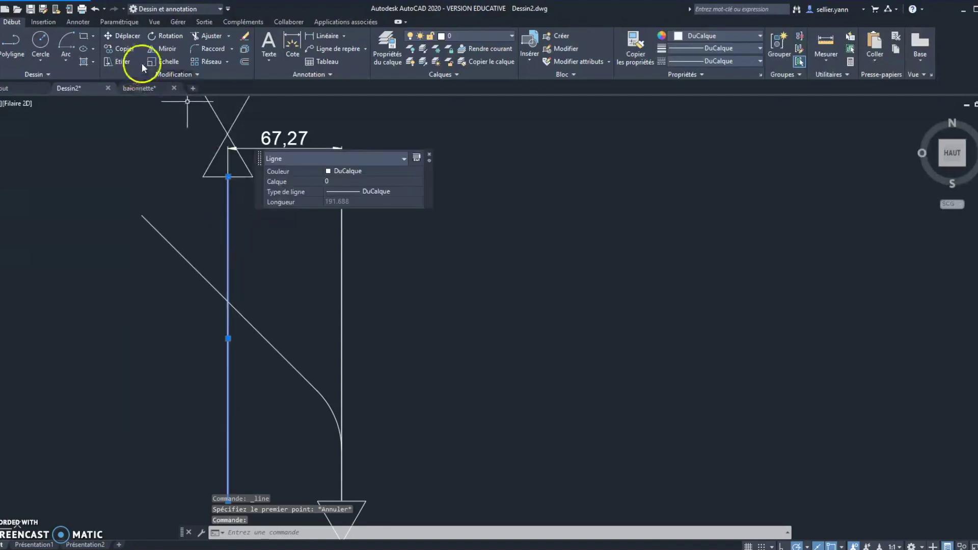
pyautogui.click(125, 48)
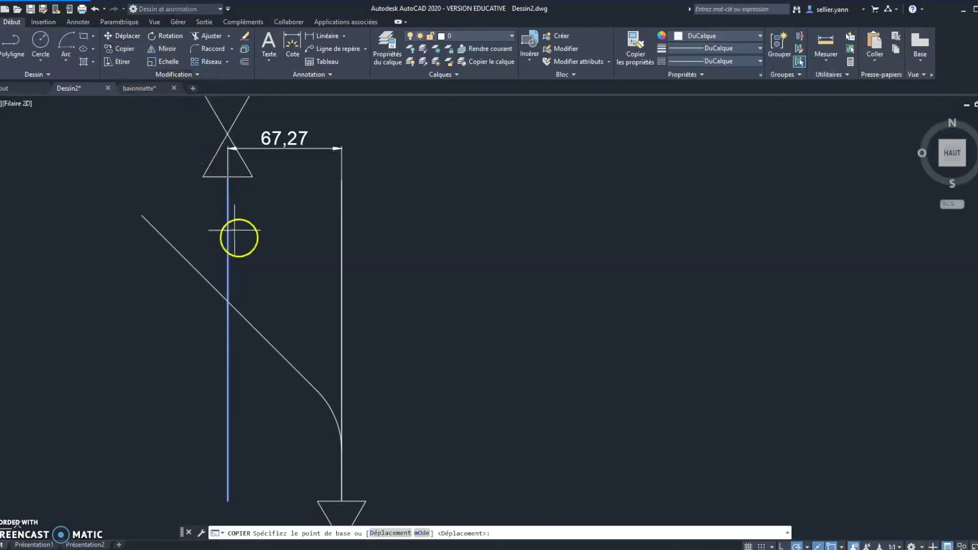
pyautogui.click(228, 338)
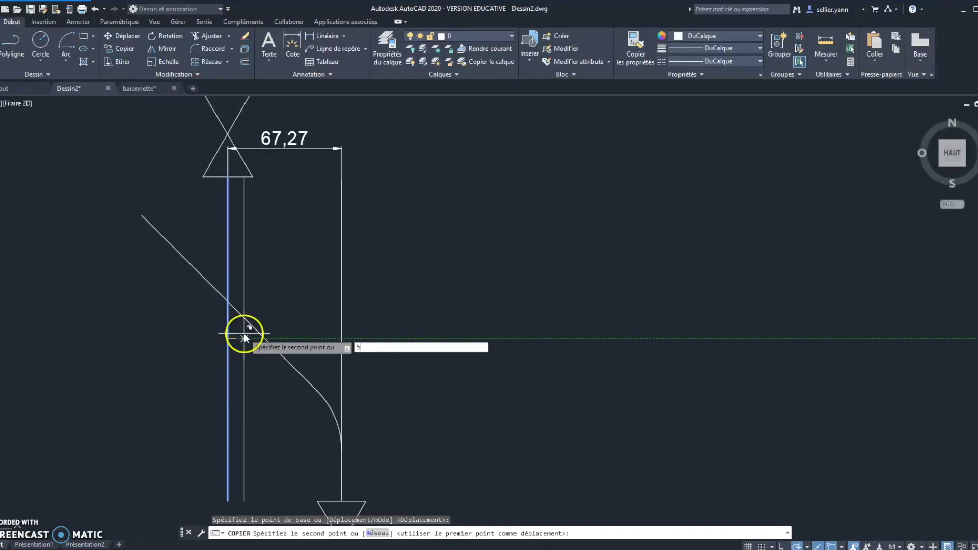
pyautogui.write('50')
pyautogui.press('Return')
pyautogui.press('Escape')
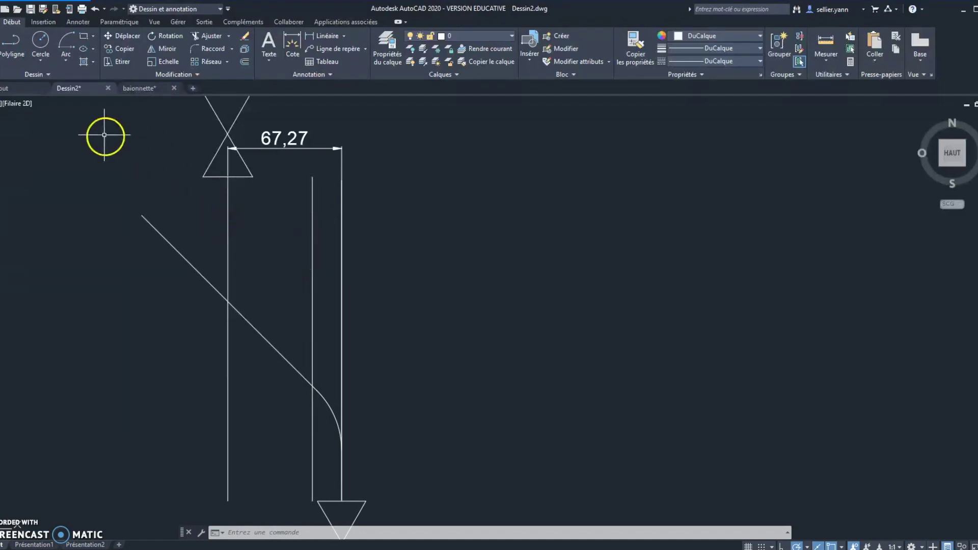
# Step: Draw a line perpendicular to the oblique line, rising towards the copied vertical line, with 50 entered as its distance, and check its length
pyautogui.click(0, 40)
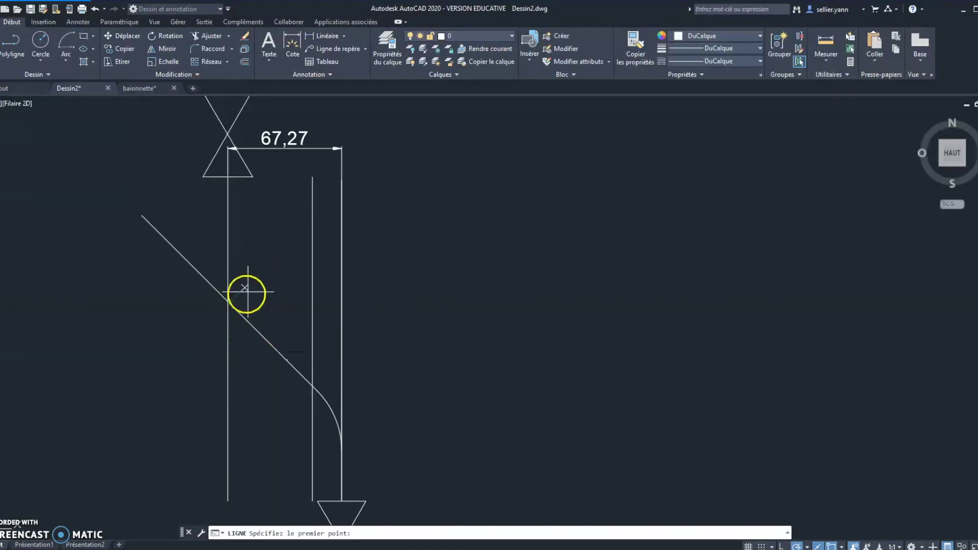
pyautogui.press('Escape')
pyautogui.click(1, 42)
pyautogui.write('à')
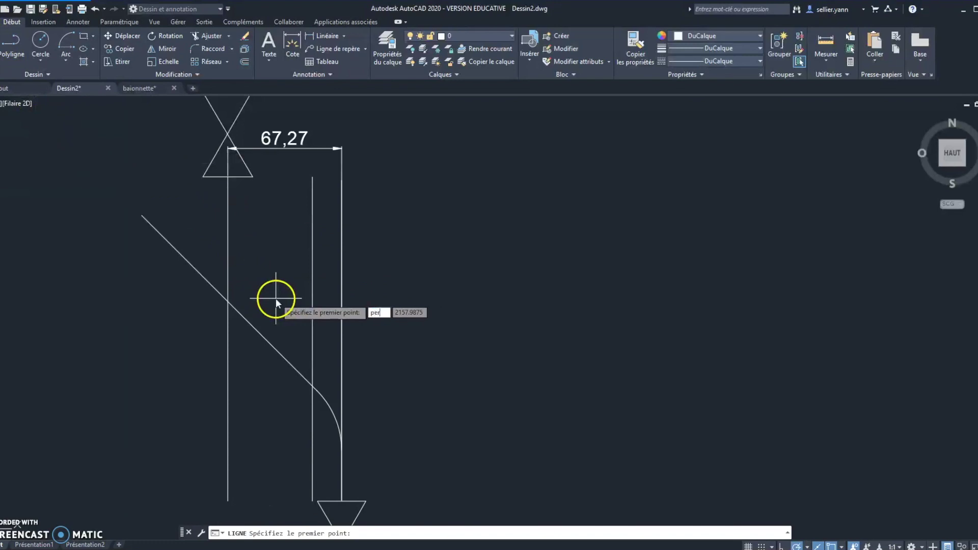
pyautogui.click(262, 332)
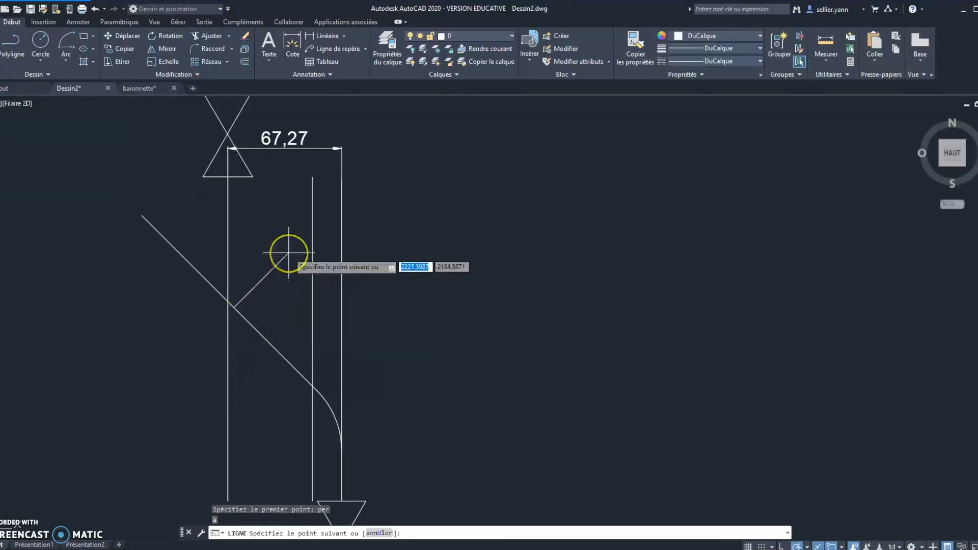
pyautogui.write('50')
pyautogui.press('Return')
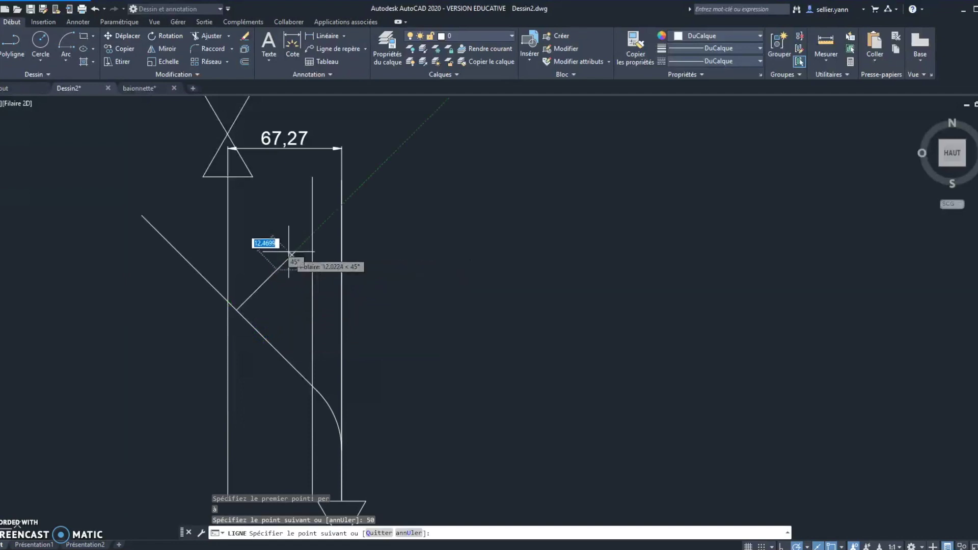
pyautogui.press('Escape')
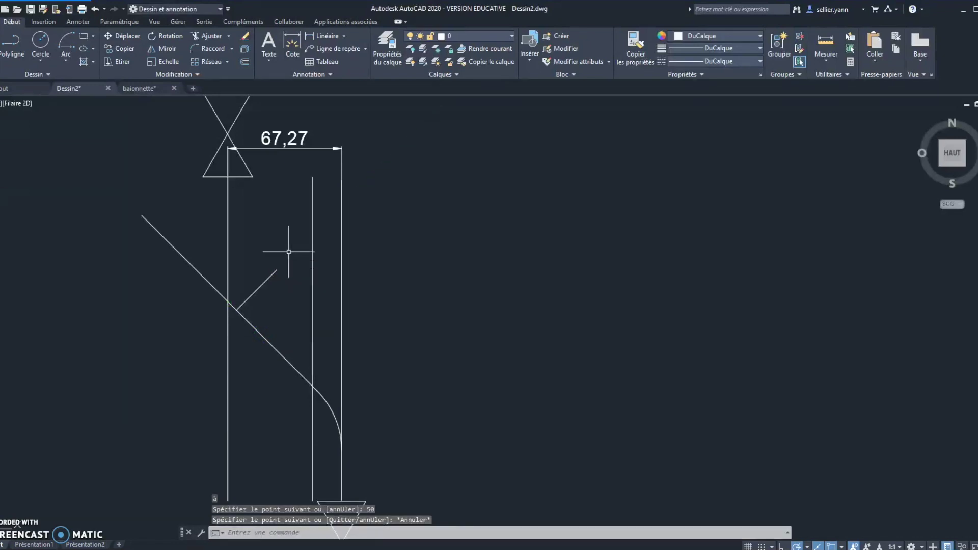
pyautogui.click(265, 281)
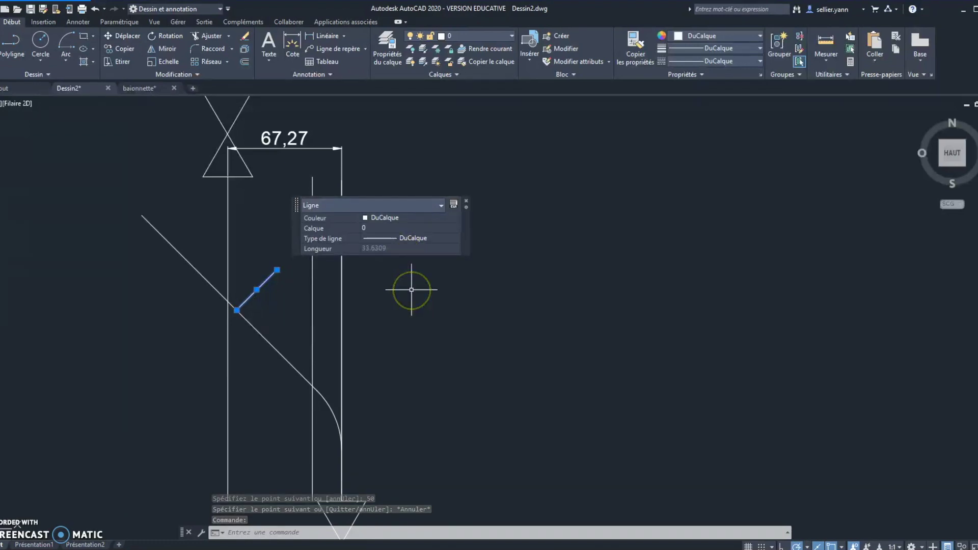
pyautogui.press('Escape')
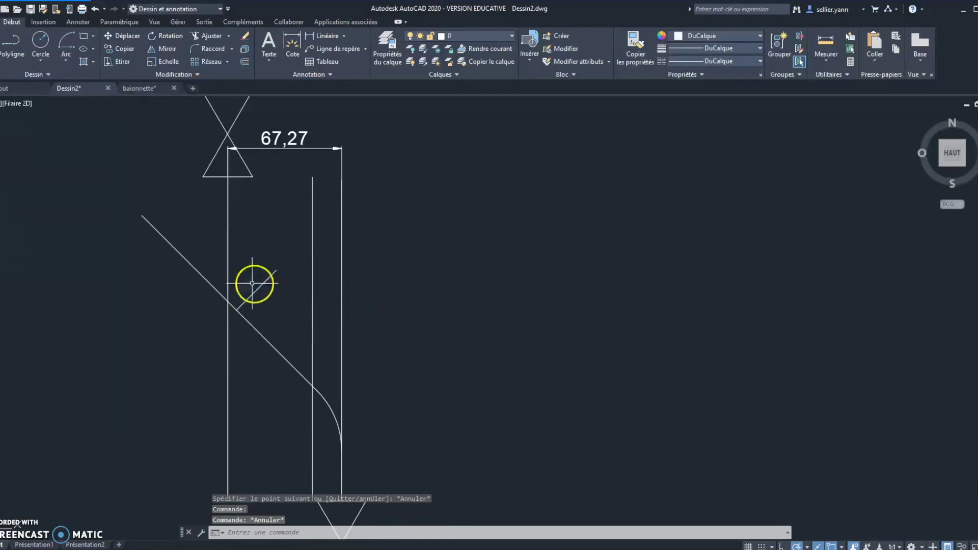
# Step: Scale the perpendicular line by reference from its foot on the oblique line to a new length of 50, and check its length
pyautogui.click(164, 61)
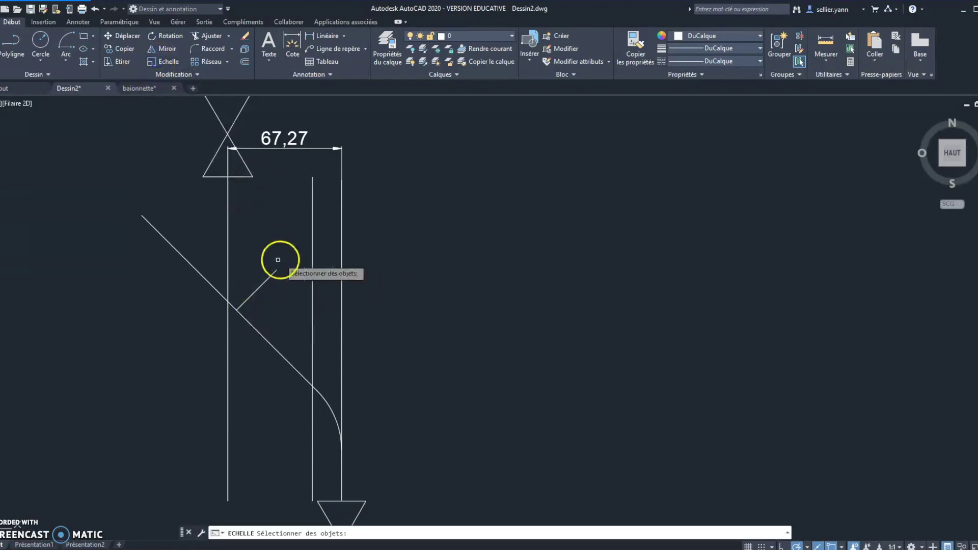
pyautogui.scroll(4, 251, 303)
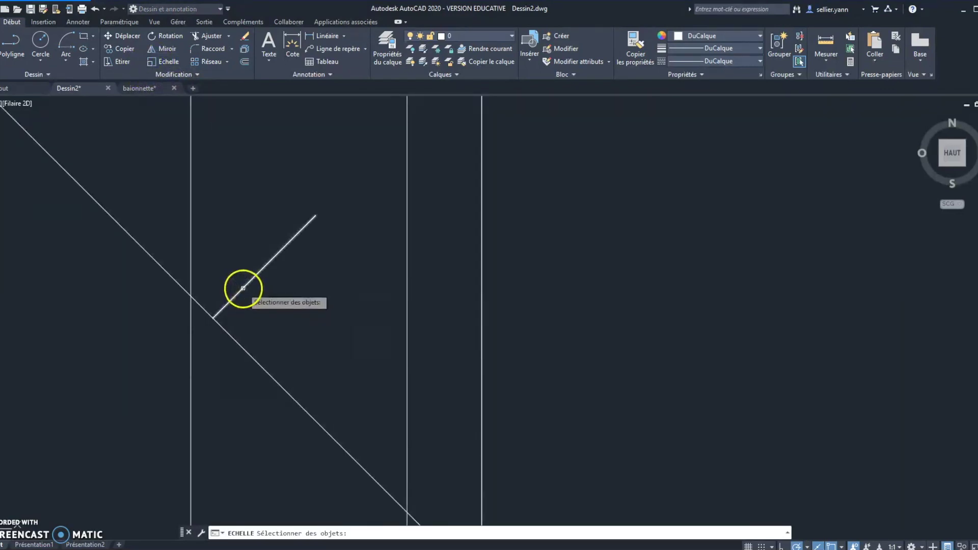
pyautogui.click(242, 289)
pyautogui.press('Return')
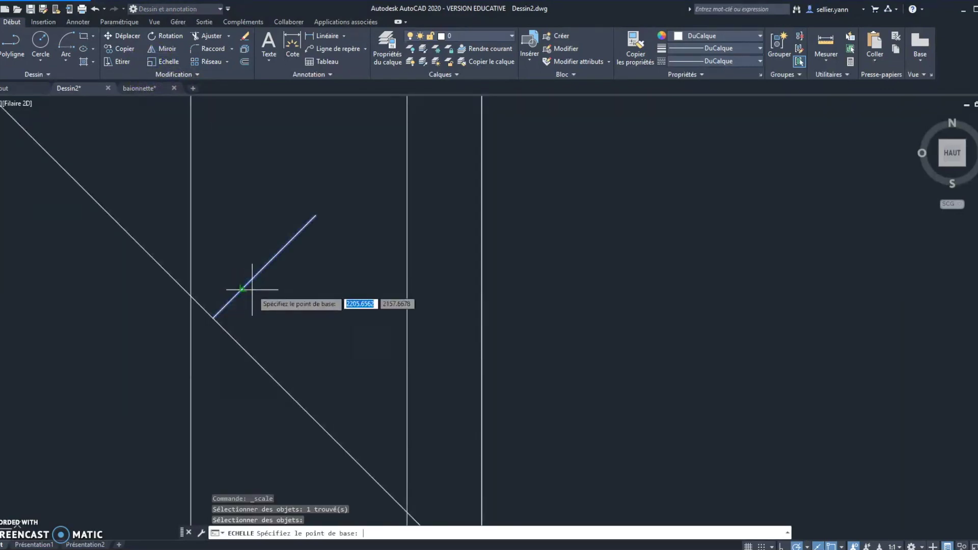
pyautogui.click(213, 318)
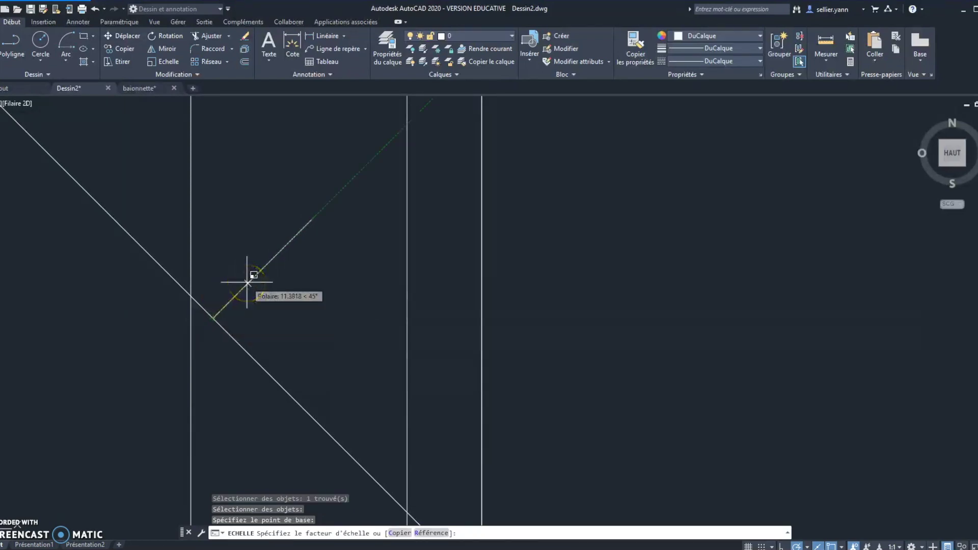
pyautogui.write('r')
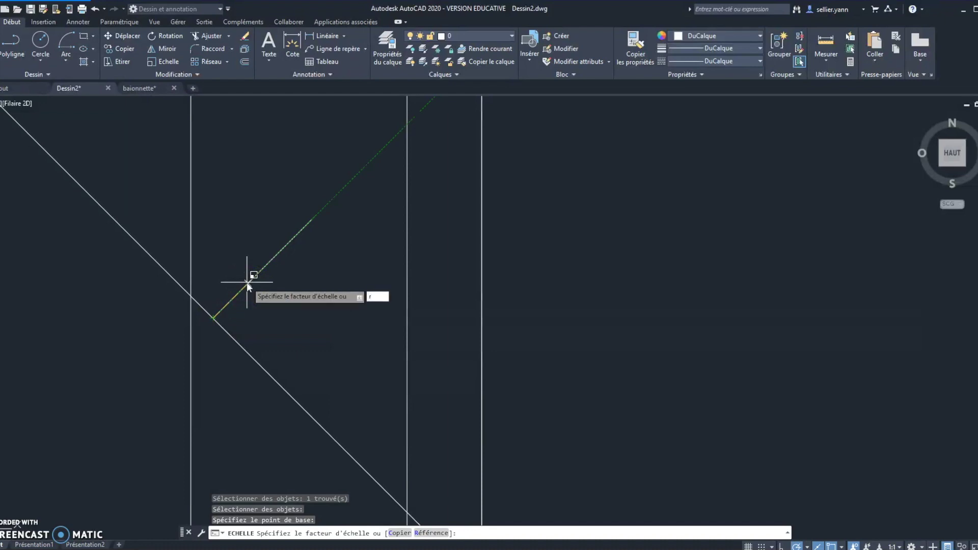
pyautogui.press('Return')
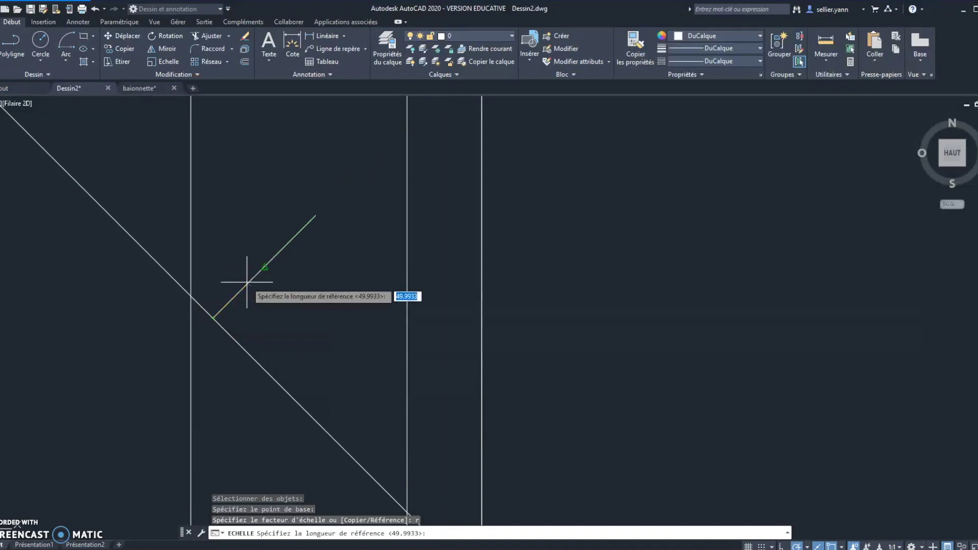
pyautogui.click(213, 318)
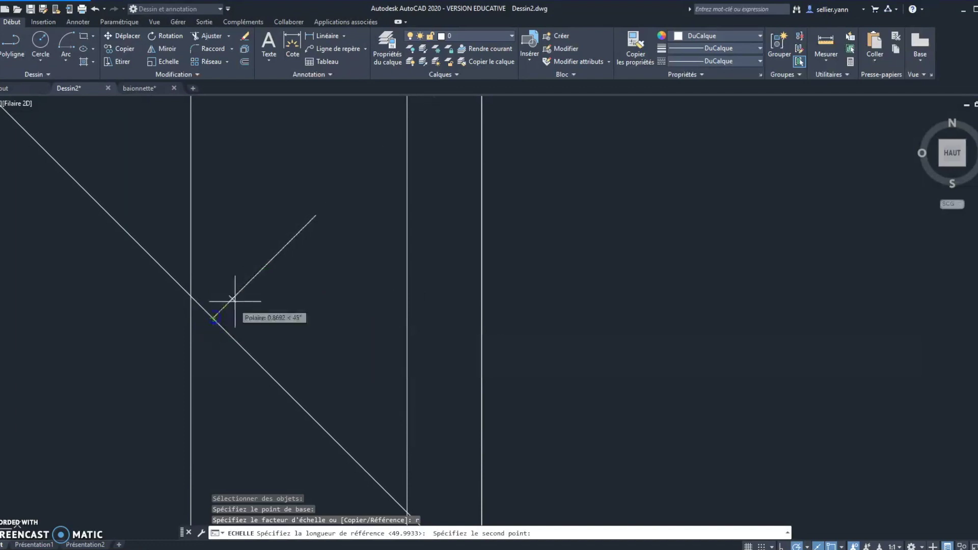
pyautogui.click(315, 215)
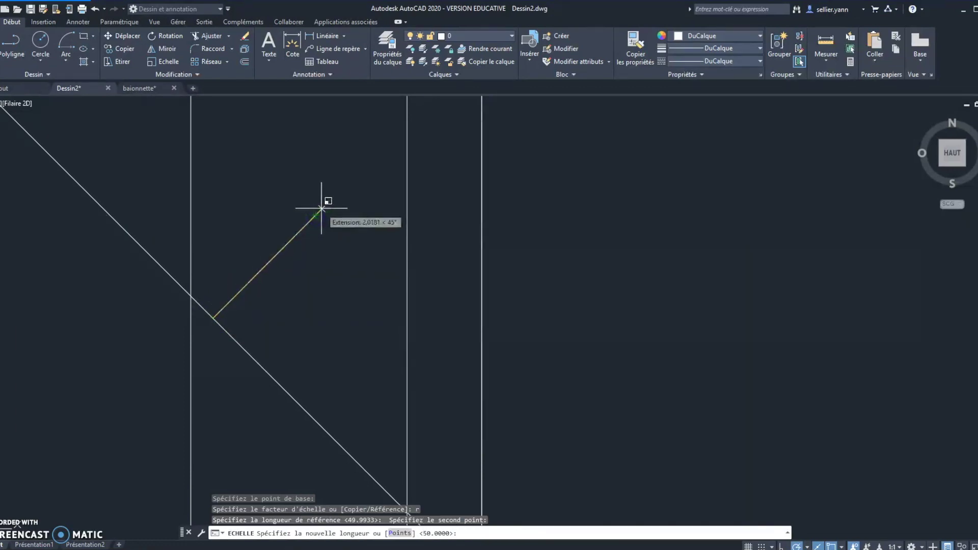
pyautogui.write('50')
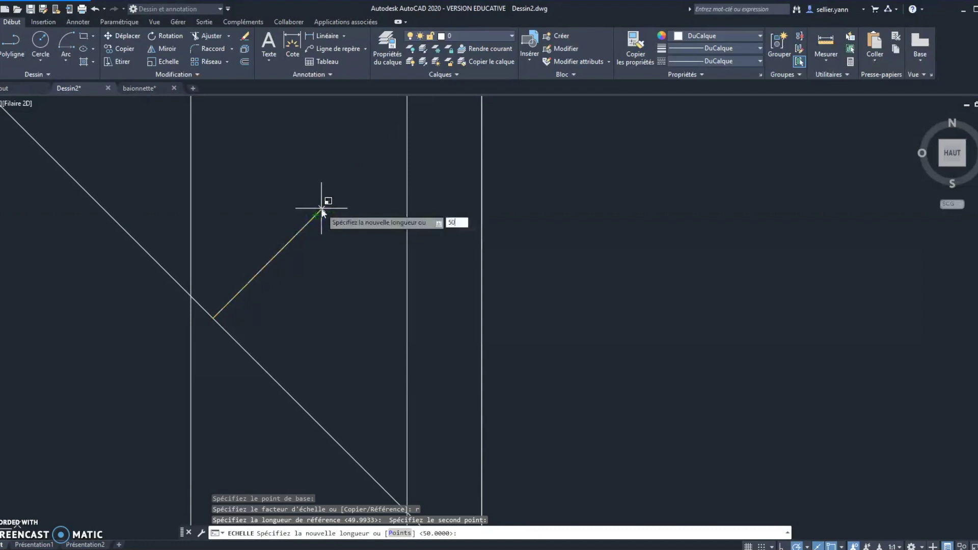
pyautogui.press('Return')
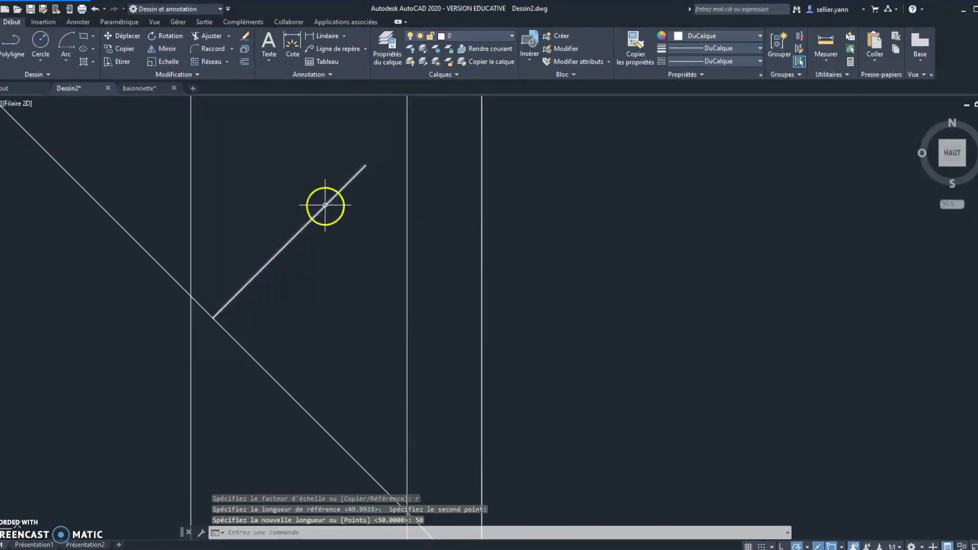
pyautogui.click(325, 206)
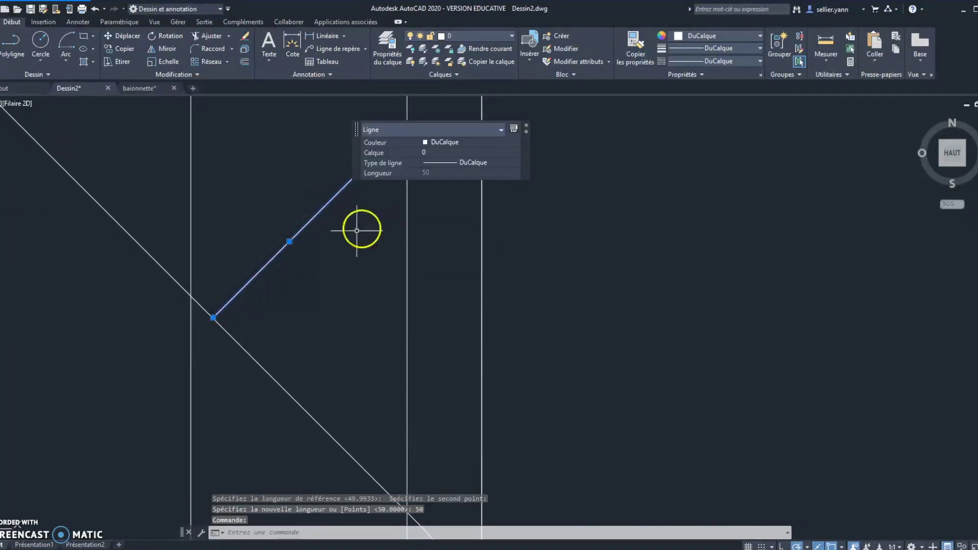
pyautogui.hotkey('ctrl', 'z')
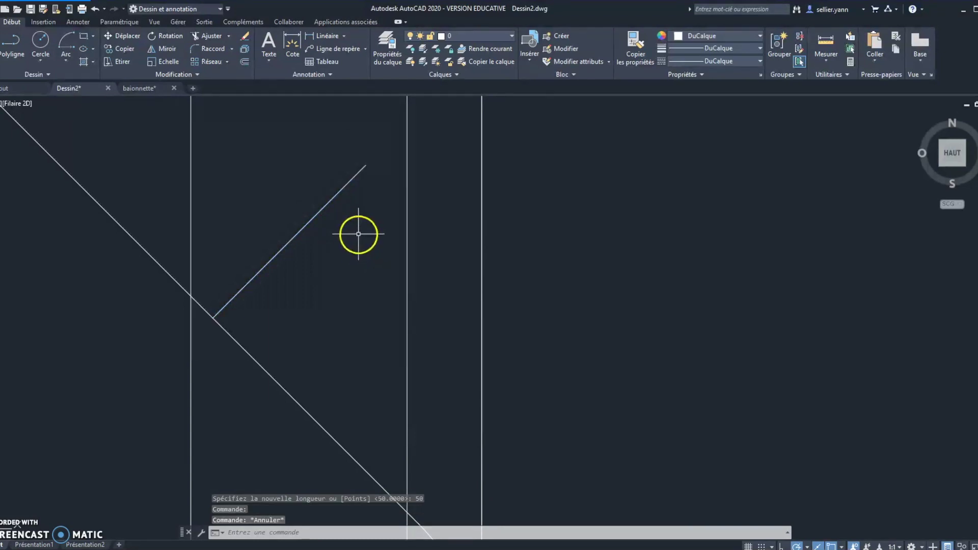
# Step: Move the perpendicular line by its upper end, parallel to the oblique line, onto the copied vertical line
pyautogui.scroll(-2, 359, 234)
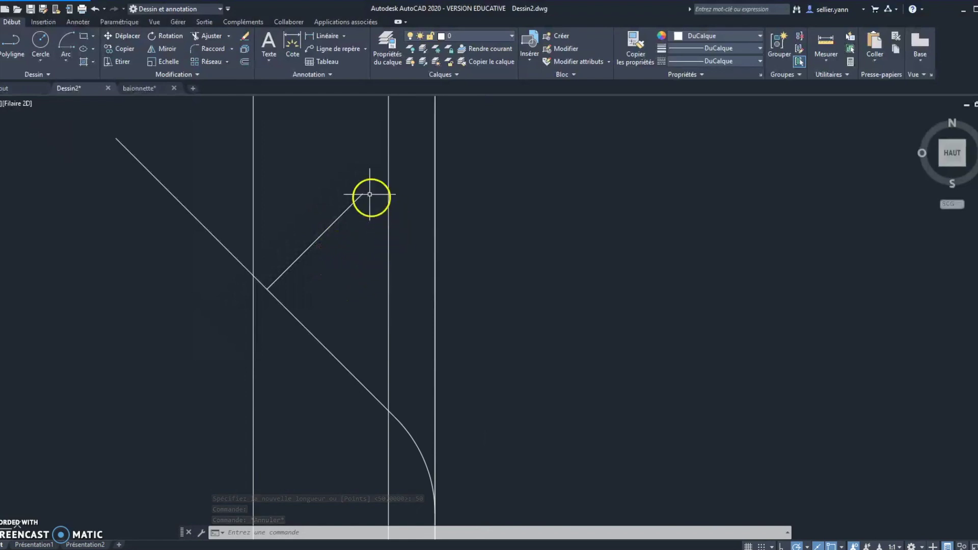
pyautogui.scroll(2, 362, 195)
pyautogui.scroll(2, 362, 195)
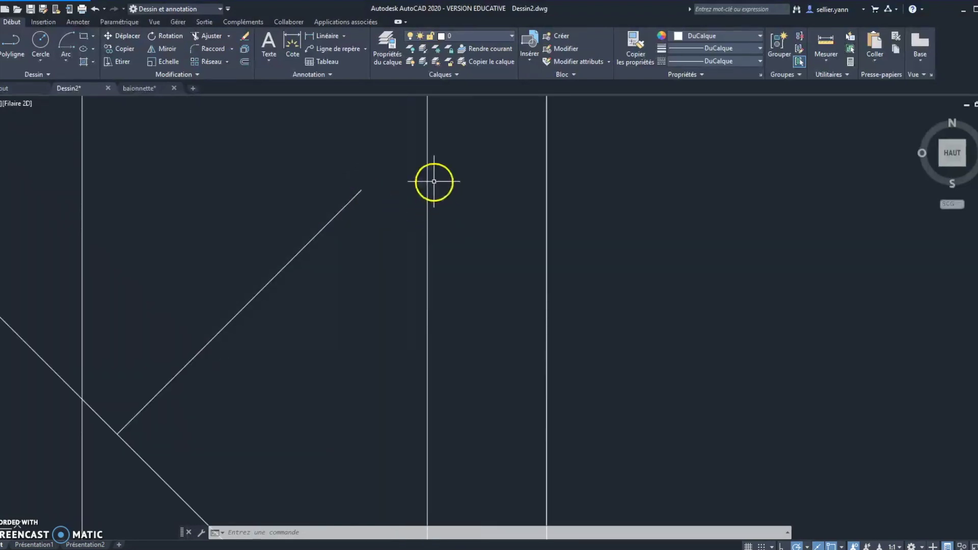
pyautogui.click(356, 195)
pyautogui.click(121, 36)
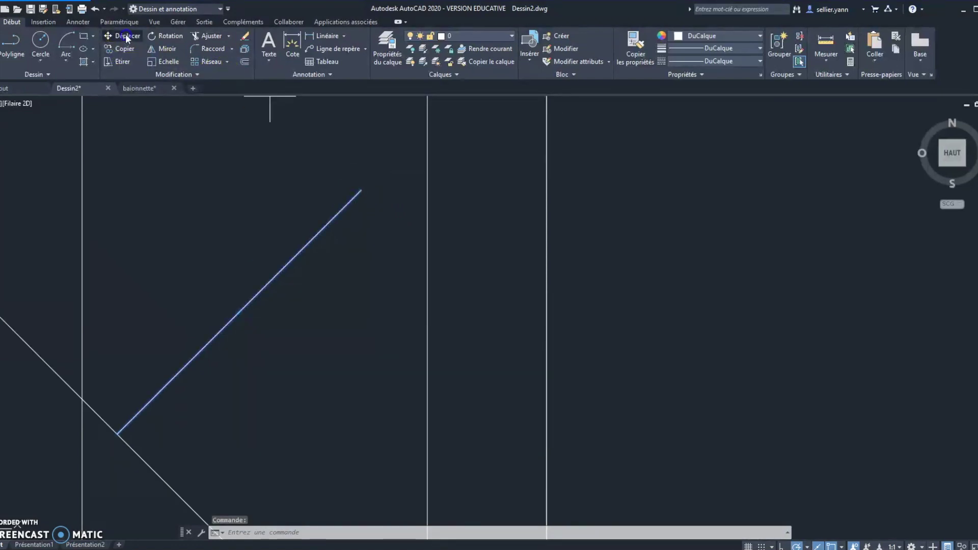
pyautogui.click(362, 189)
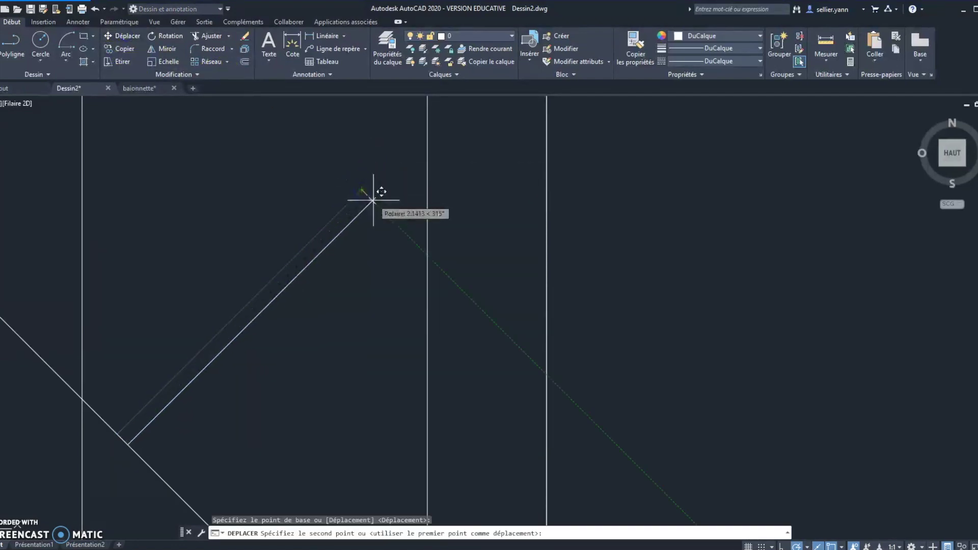
pyautogui.click(427, 255)
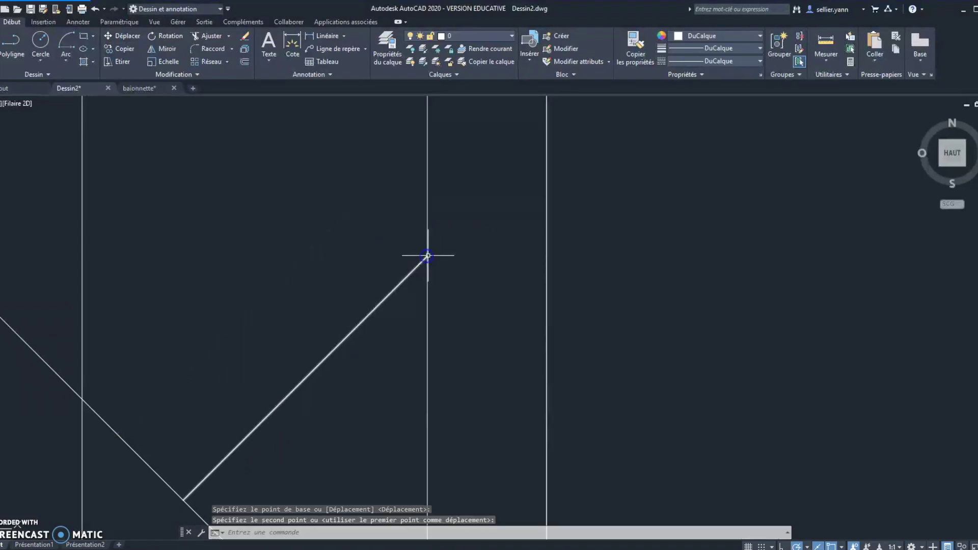
pyautogui.press('Escape')
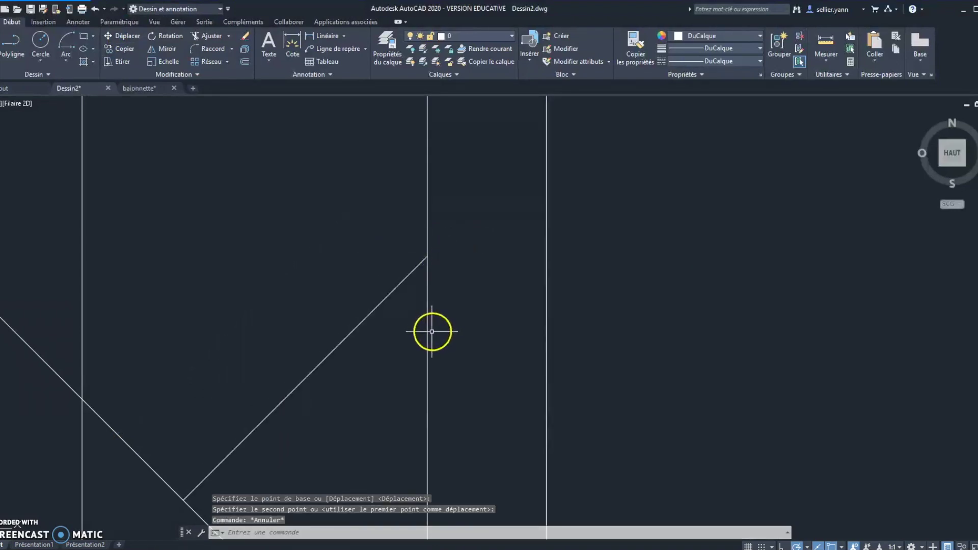
# Step: Examine the junction between the moved perpendicular line and the oblique line
pyautogui.moveTo(385, 351); pyautogui.dragTo(420, 247, button='middle')
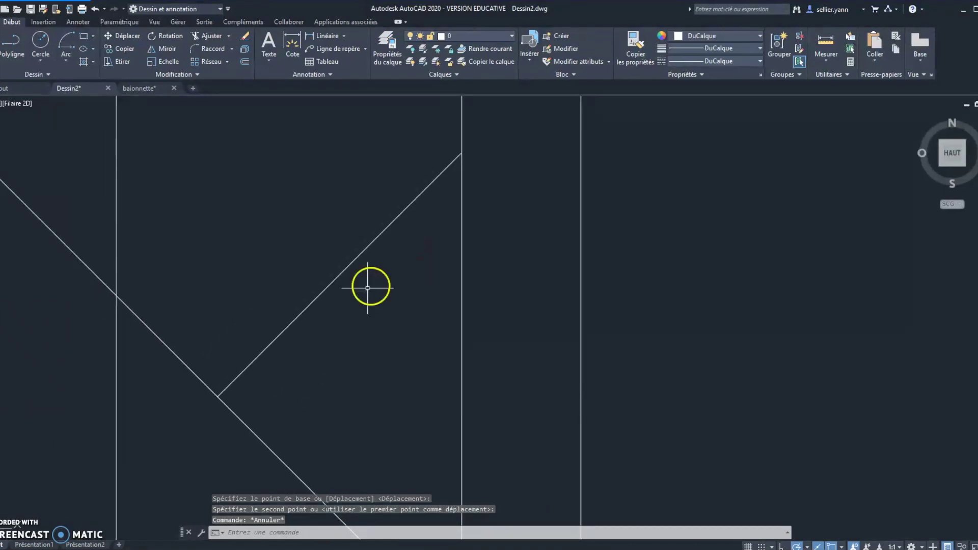
pyautogui.scroll(5, 189, 386)
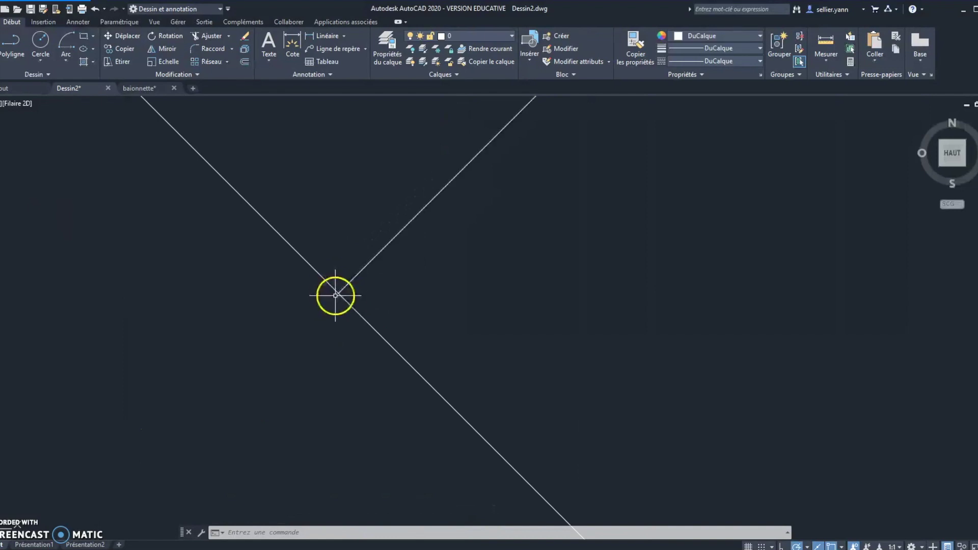
pyautogui.scroll(-4, 462, 253)
pyautogui.moveTo(559, 212); pyautogui.dragTo(323, 407, button='middle')
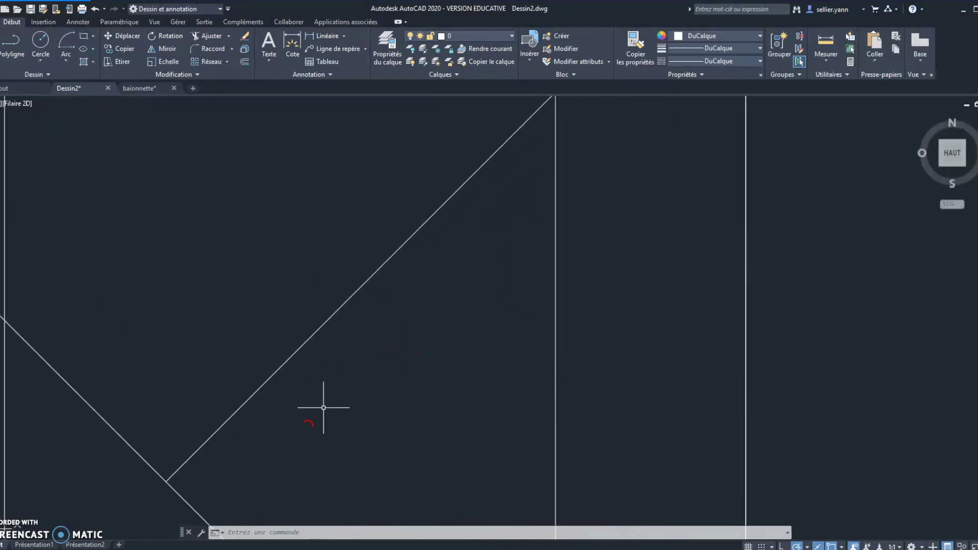
pyautogui.scroll(-2, 509, 239)
pyautogui.moveTo(506, 240); pyautogui.dragTo(420, 363, button='middle')
pyautogui.scroll(-2, 482, 272)
pyautogui.scroll(-2, 483, 280)
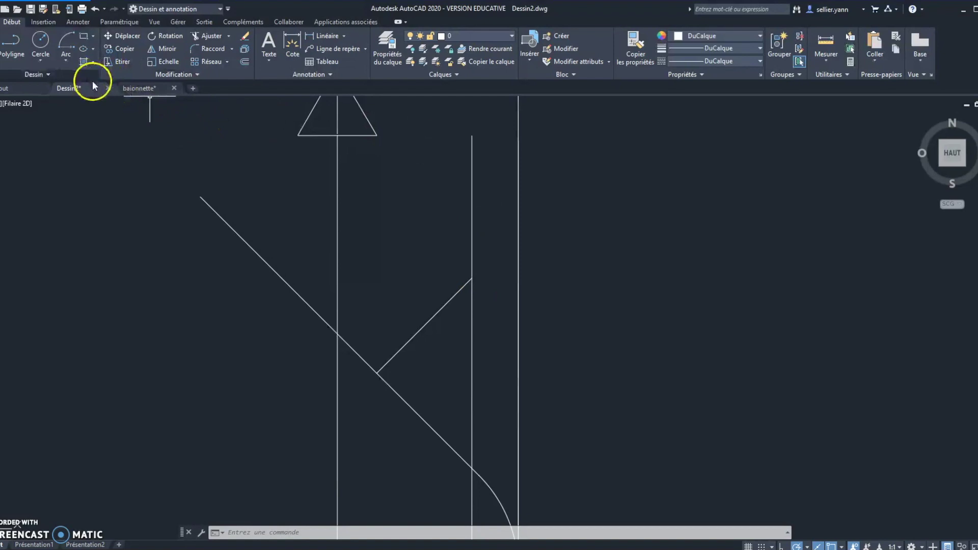
# Step: Try to draw the upper bend as an arc centred on the perpendicular line's upper end with 45 entered for its end, and undo it
pyautogui.click(66, 56)
pyautogui.click(106, 103)
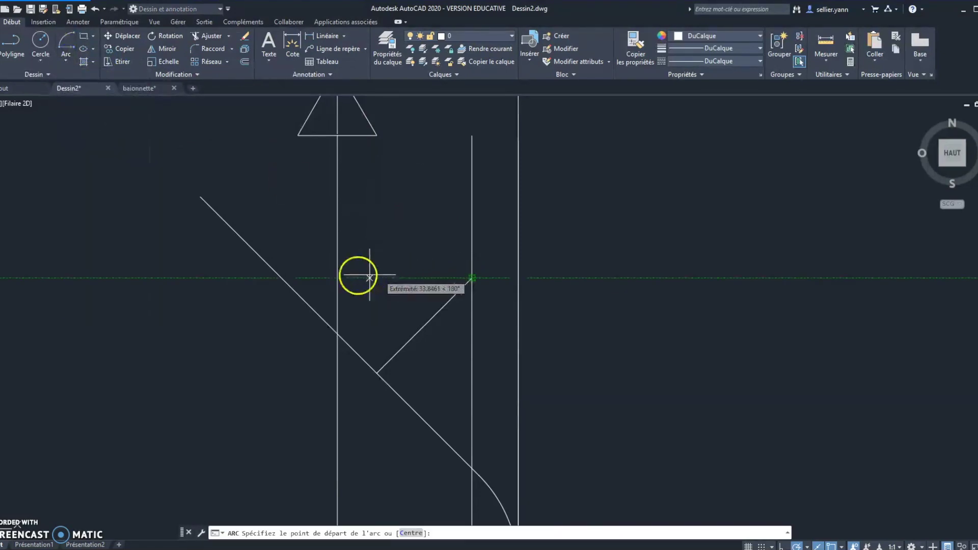
pyautogui.click(336, 279)
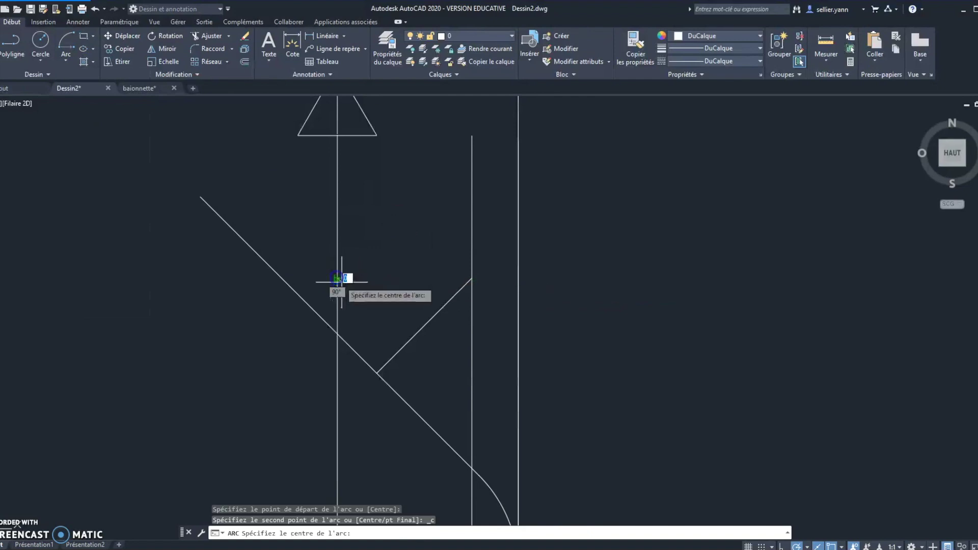
pyautogui.click(472, 278)
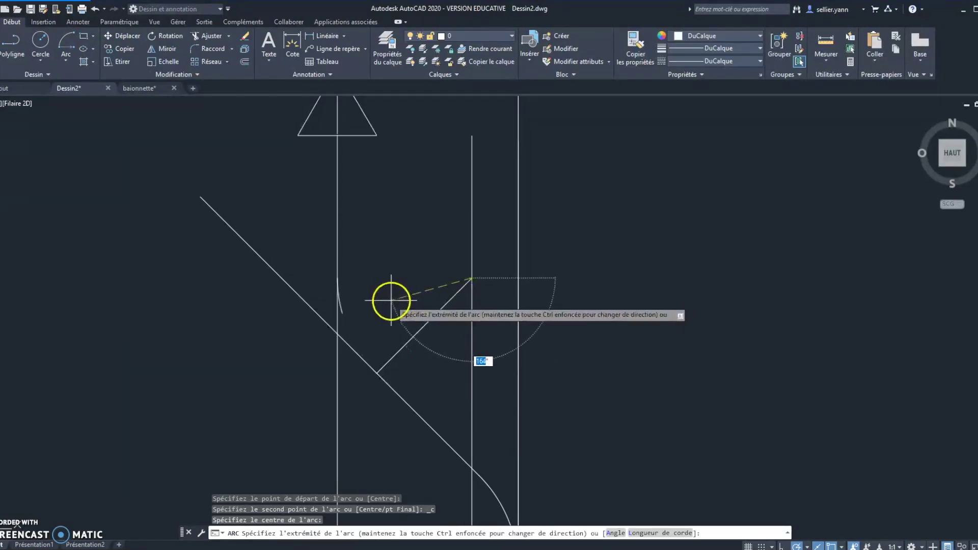
pyautogui.write('45')
pyautogui.press('Return')
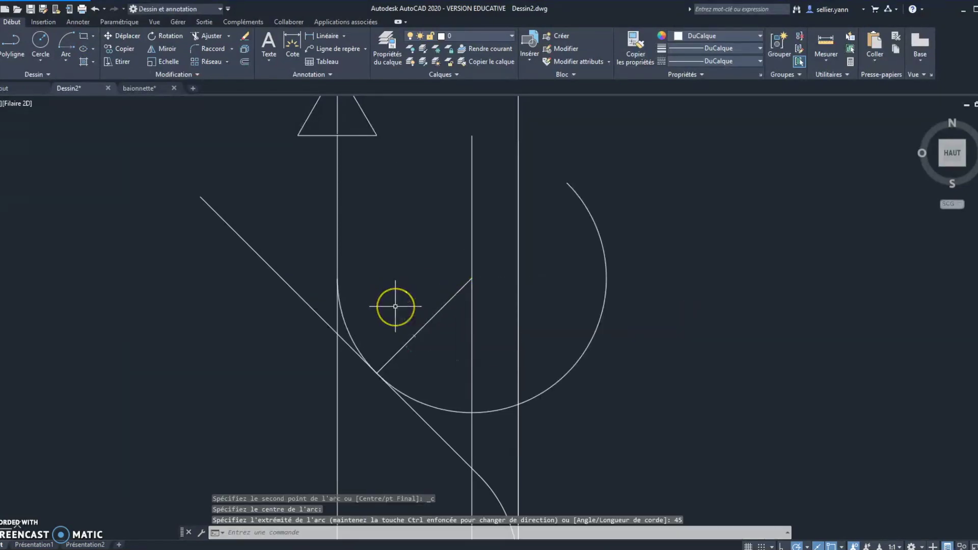
pyautogui.press('Escape')
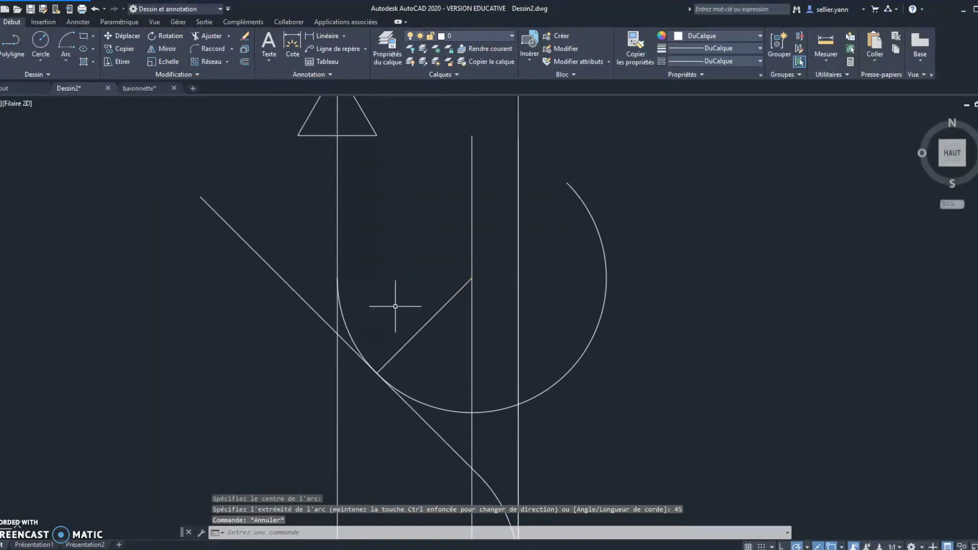
pyautogui.hotkey('ctrl', 'z')
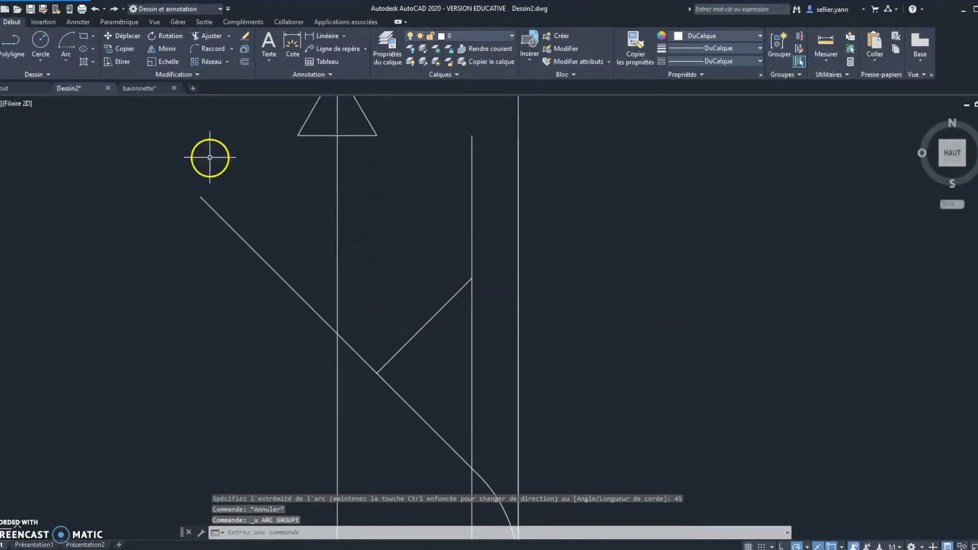
# Step: Draw the upper bend as an arc from the left vertical line to the perpendicular's foot, centred on the perpendicular's upper end
pyautogui.click(69, 45)
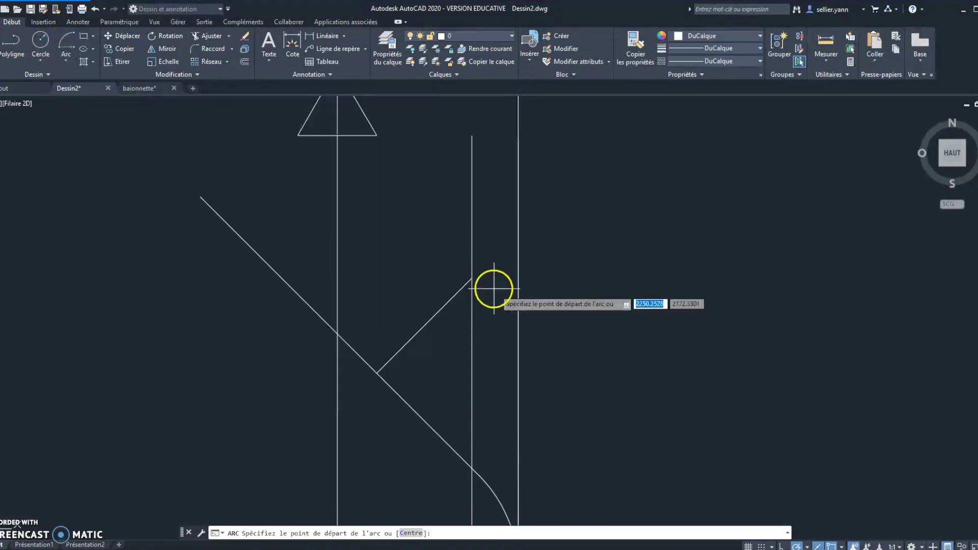
pyautogui.click(338, 276)
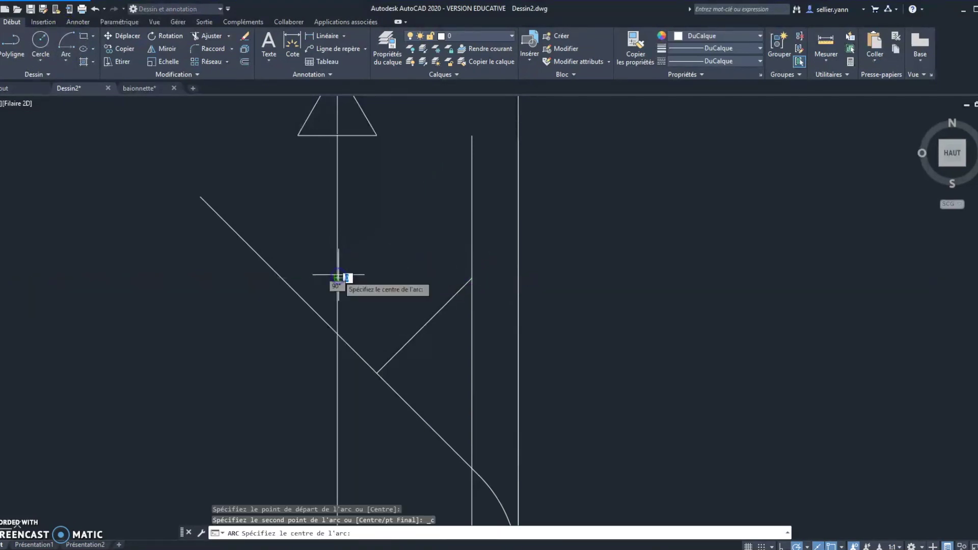
pyautogui.click(472, 279)
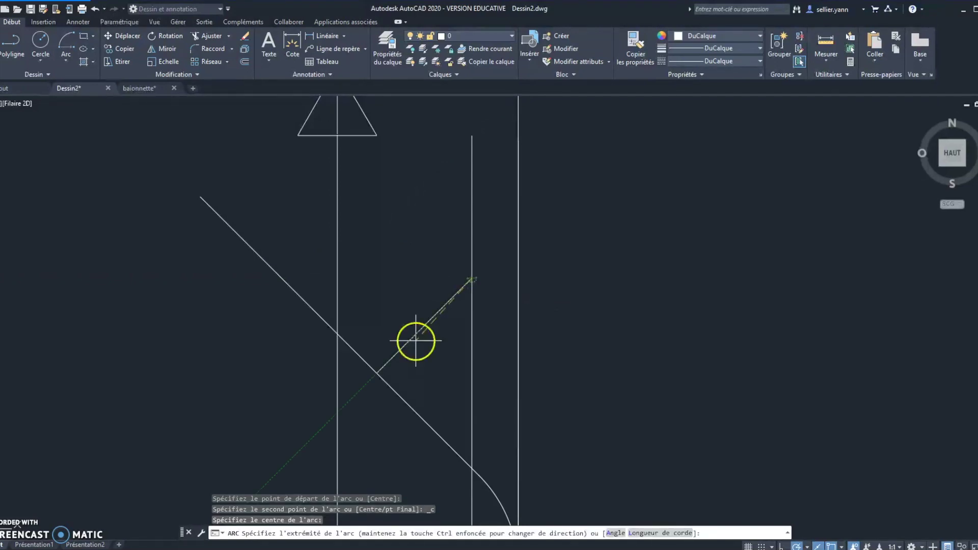
pyautogui.click(377, 373)
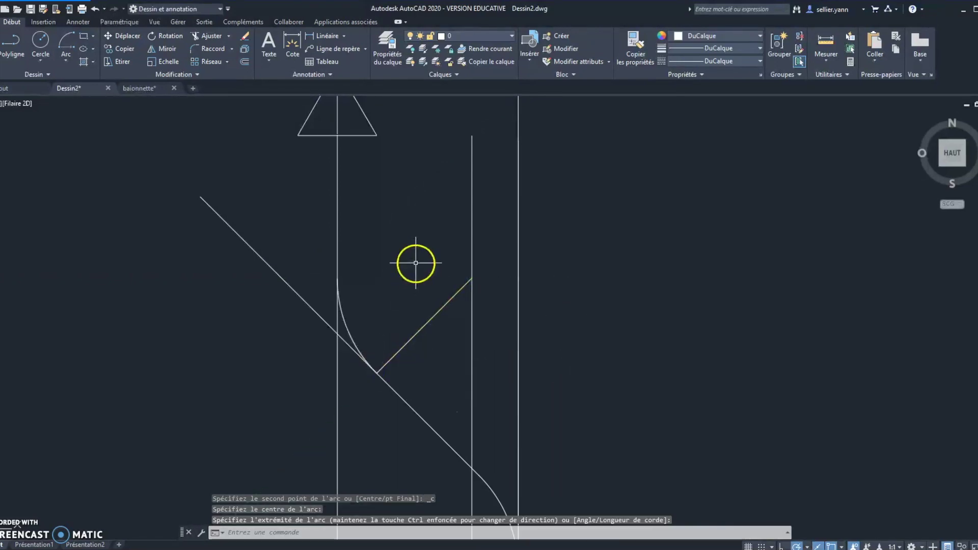
# Step: Delete the perpendicular construction line and the copied vertical line
pyautogui.click(432, 316)
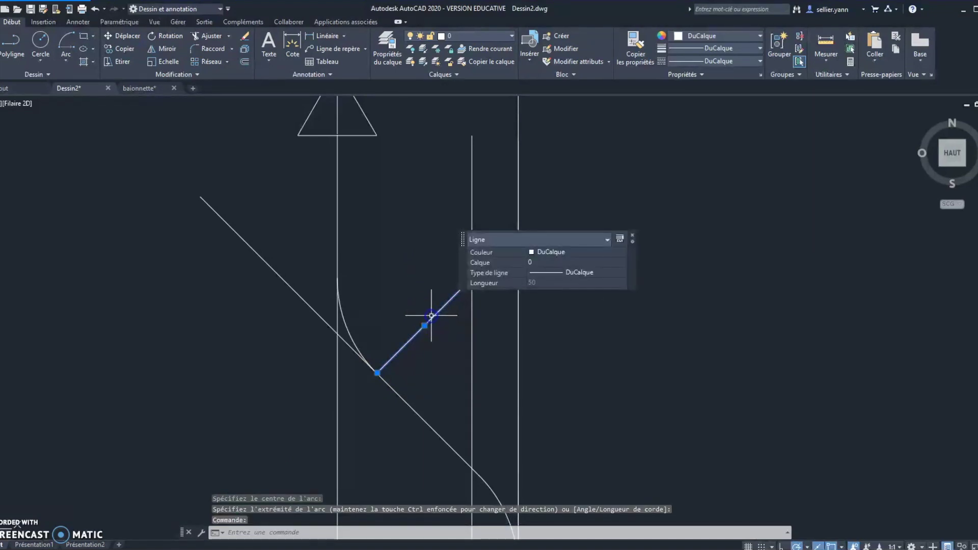
pyautogui.press('Delete')
pyautogui.click(470, 299)
pyautogui.press('Delete')
# Step: Shorten the oblique line by moving its upper end to the lower end of the upper bend
pyautogui.click(272, 268)
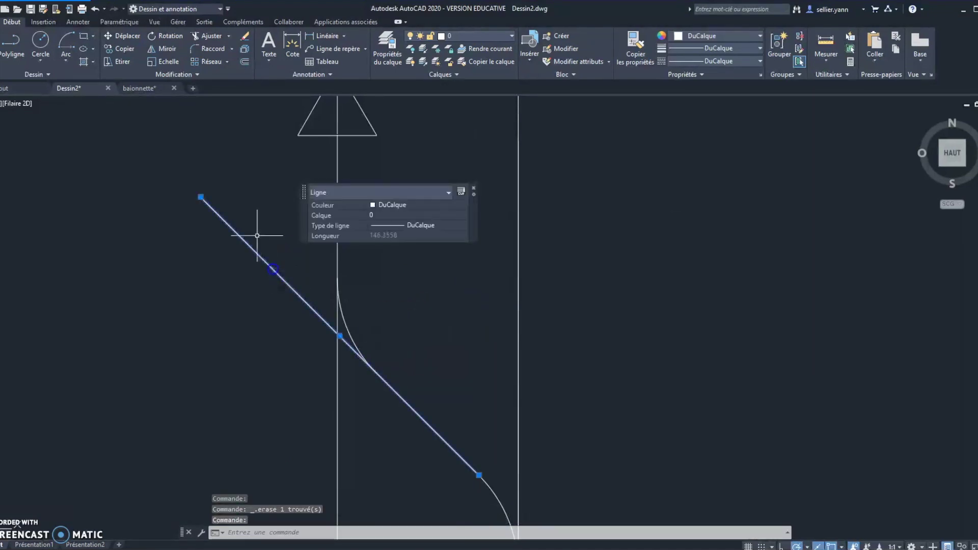
pyautogui.click(201, 196)
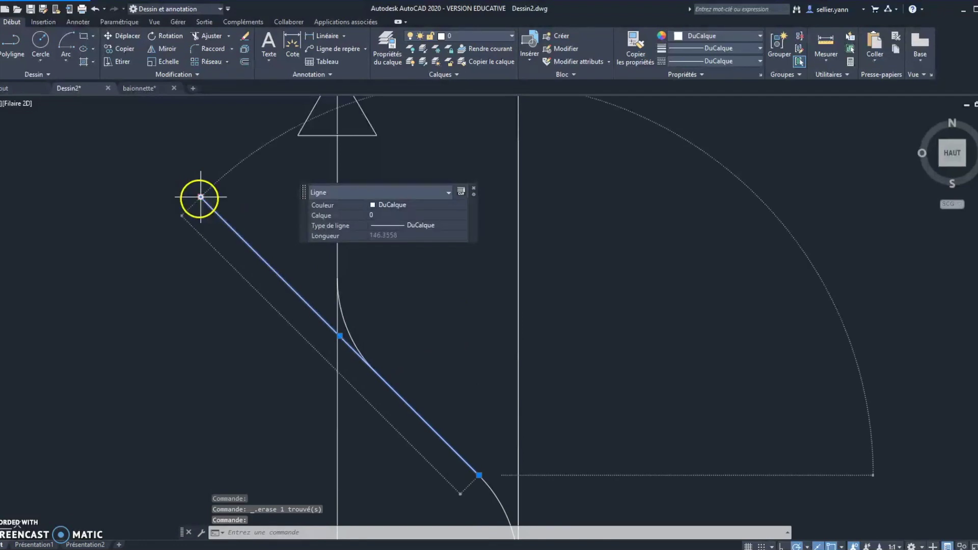
pyautogui.click(376, 372)
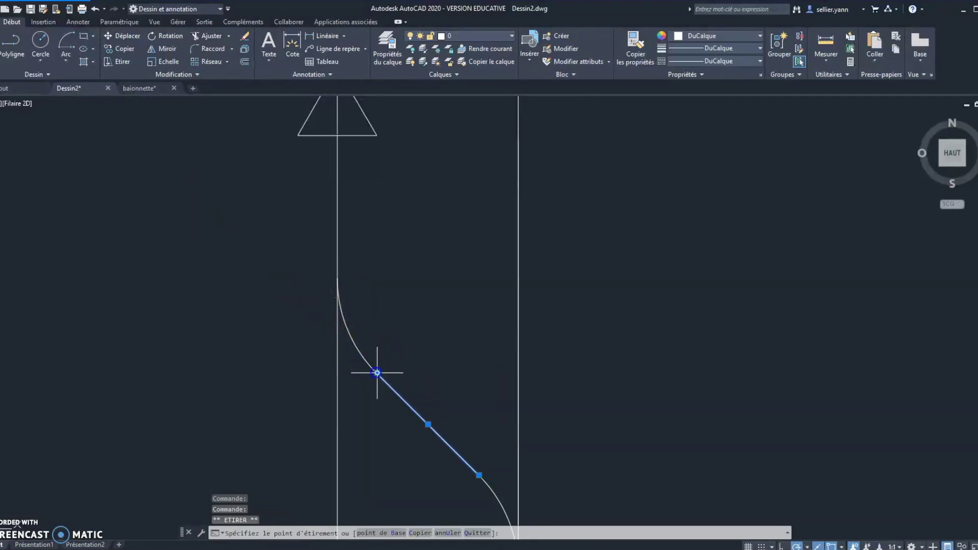
pyautogui.press('Escape')
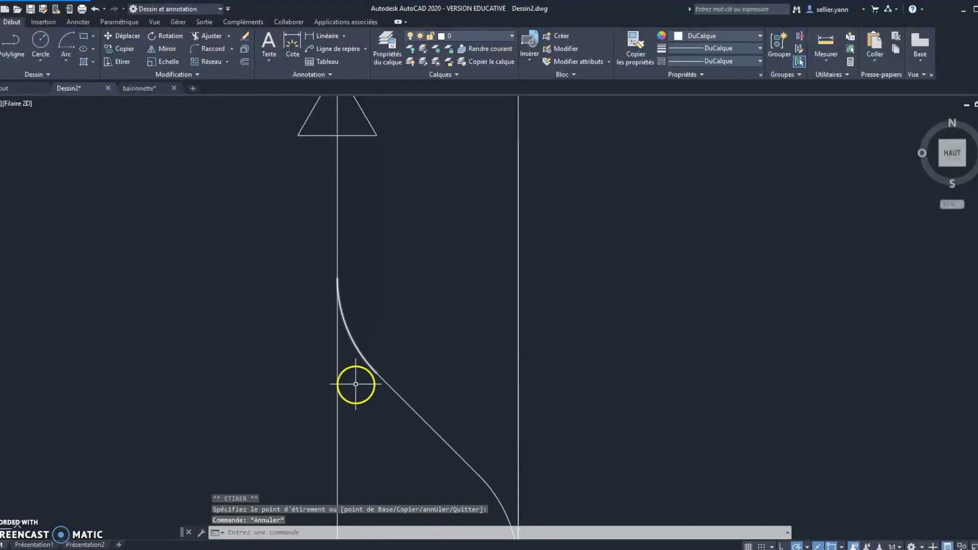
# Step: Shorten the vertical line below the upper valve by moving its lower end up to the start of the upper bend
pyautogui.scroll(-2, 360, 375)
pyautogui.moveTo(465, 383); pyautogui.dragTo(469, 253, button='middle')
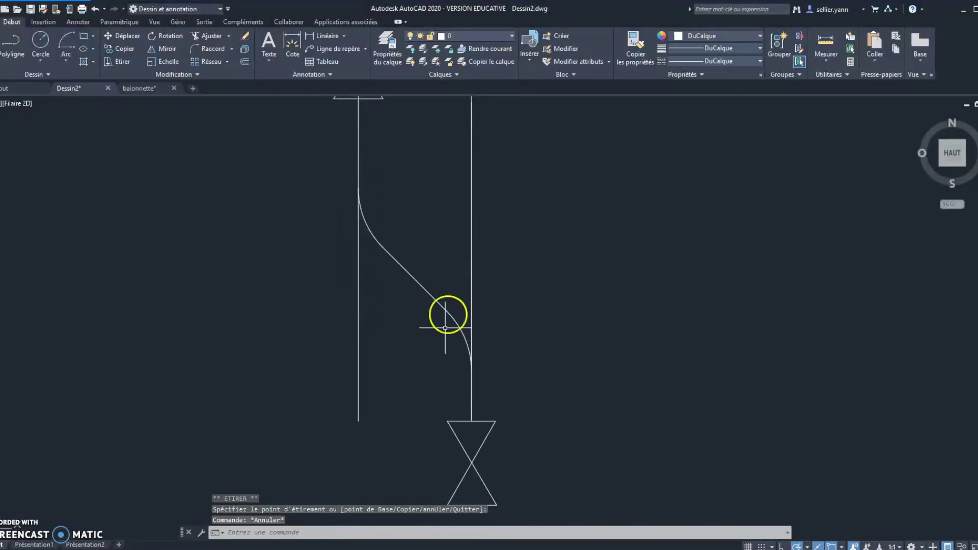
pyautogui.click(358, 422)
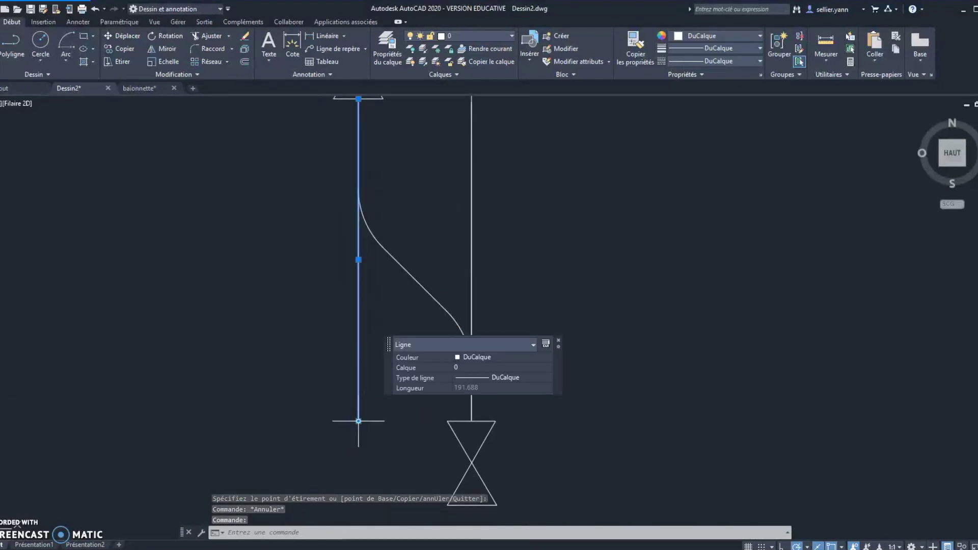
pyautogui.click(358, 421)
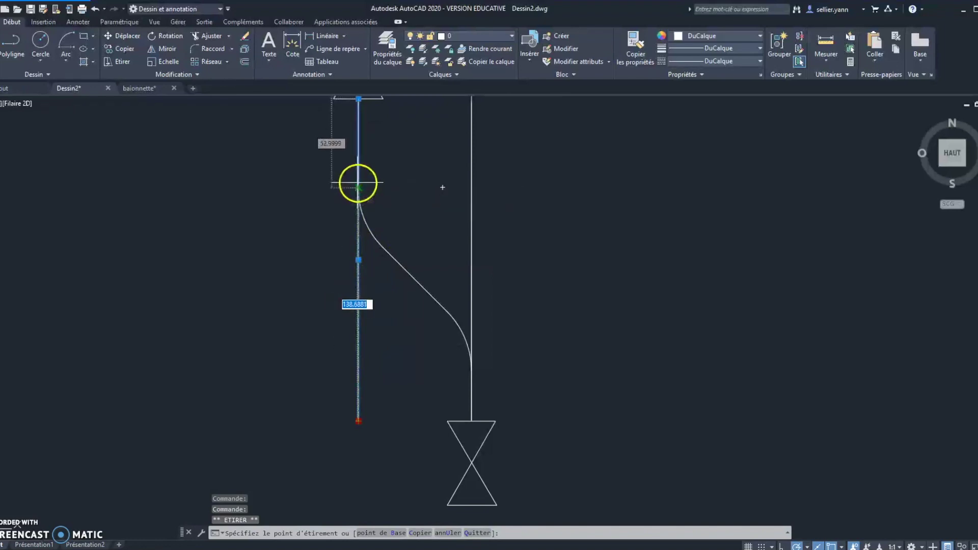
pyautogui.click(358, 186)
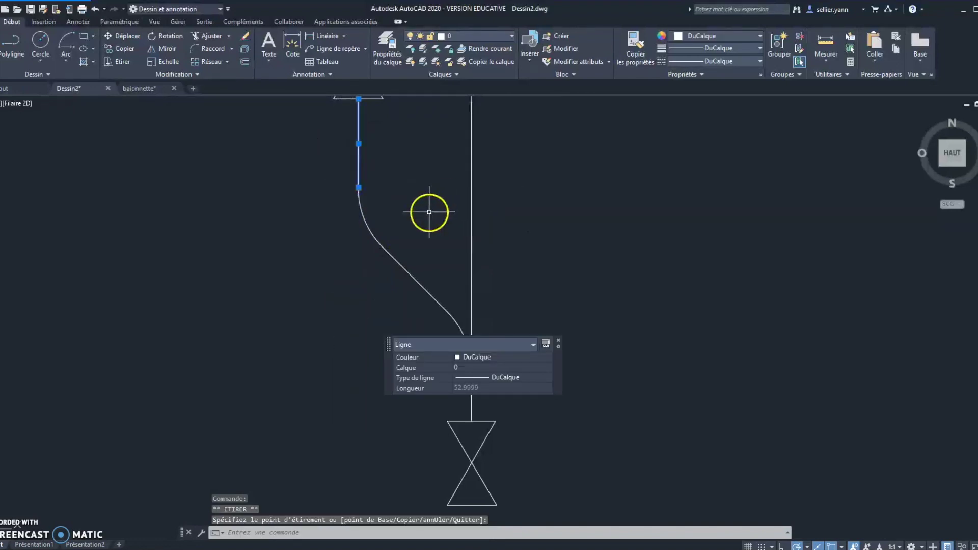
pyautogui.press('Escape')
# Step: Shorten the vertical line above the lower valve by moving its upper end down to the end of the lower bend
pyautogui.click(471, 219)
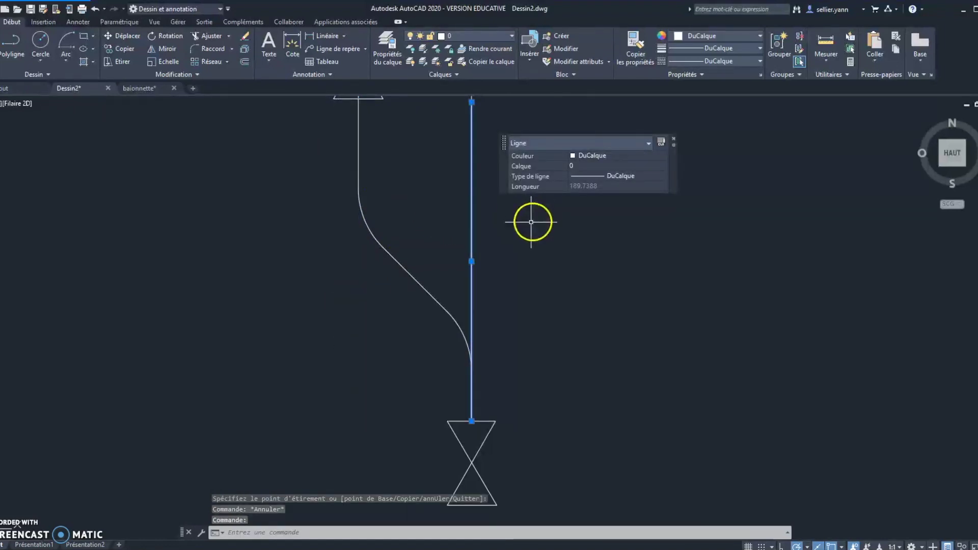
pyautogui.click(471, 102)
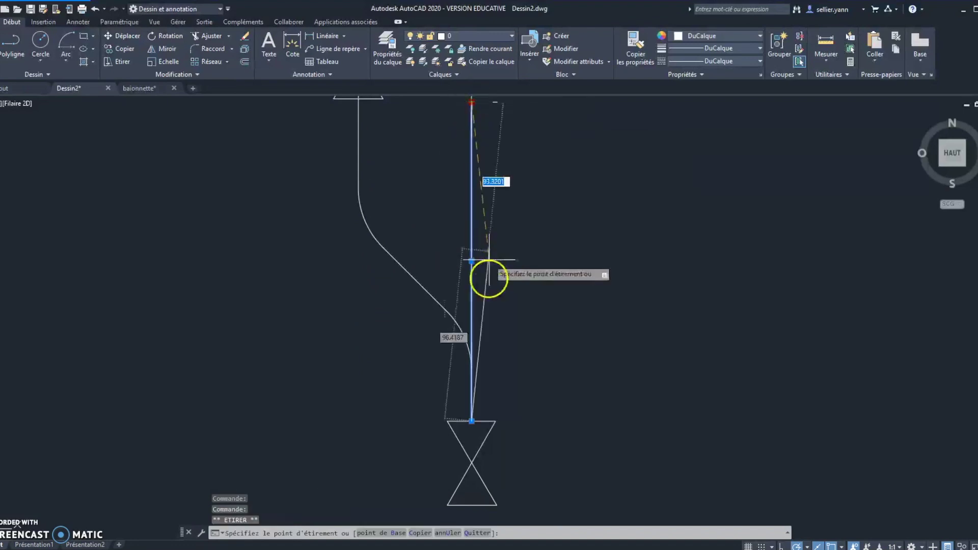
pyautogui.press('Escape')
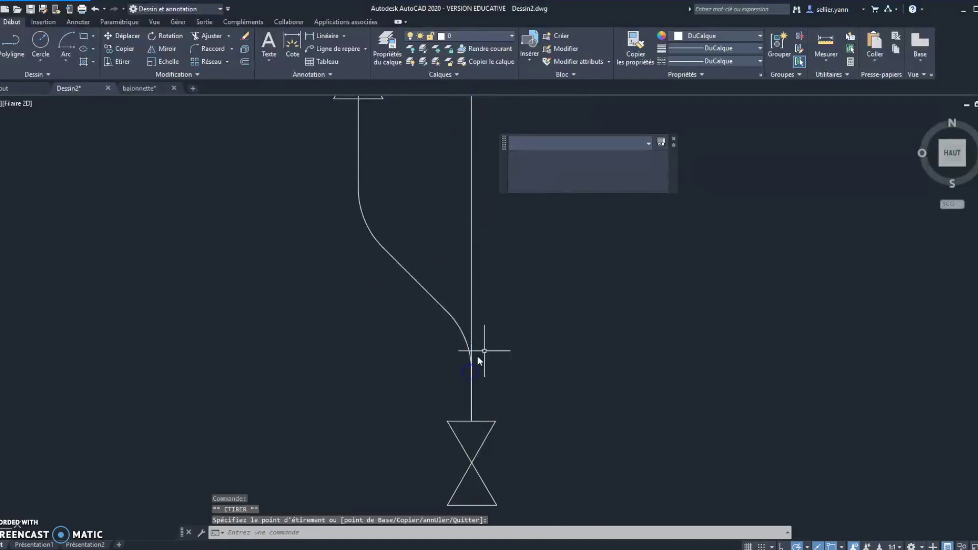
pyautogui.moveTo(520, 236); pyautogui.dragTo(505, 344, button='middle')
pyautogui.moveTo(540, 276); pyautogui.dragTo(546, 210, button='middle')
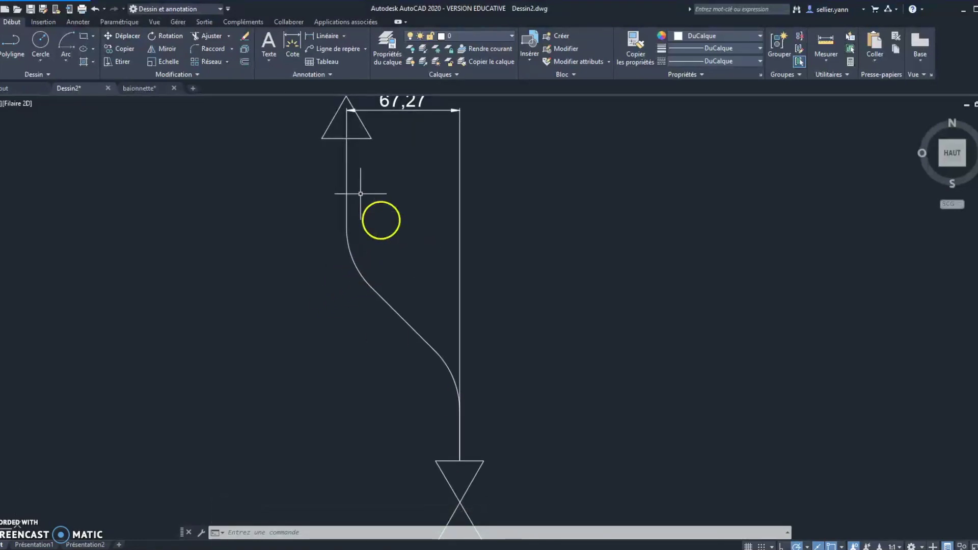
pyautogui.click(246, 62)
pyautogui.click(347, 181)
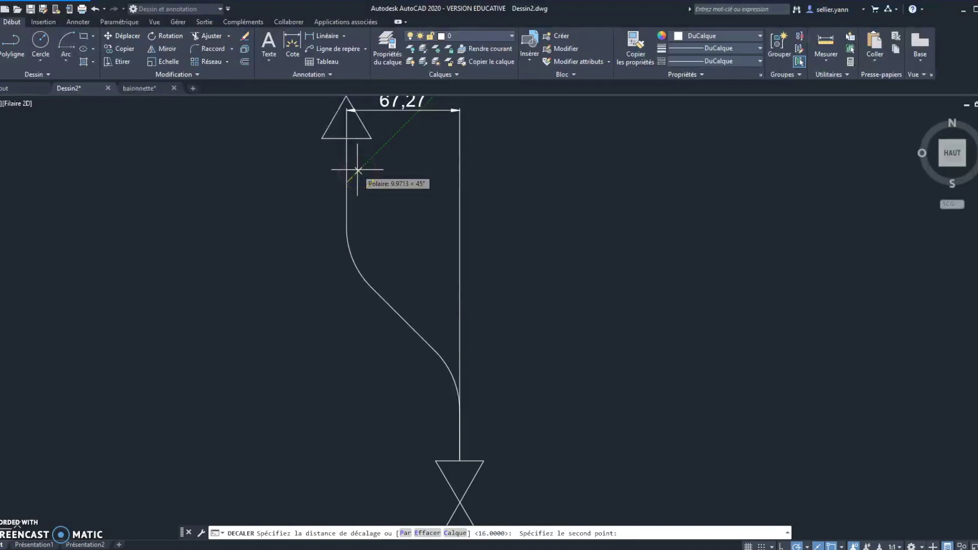
pyautogui.press('Escape')
# Step: Offset the upper vertical run of the pipe's centreline by 8 to both sides
pyautogui.click(245, 62)
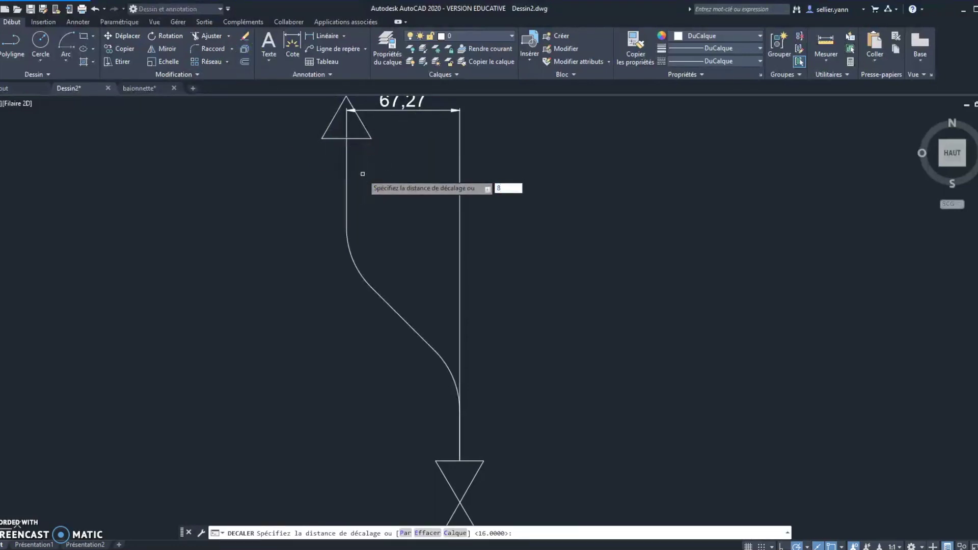
pyautogui.write('8')
pyautogui.press('Return')
pyautogui.click(347, 168)
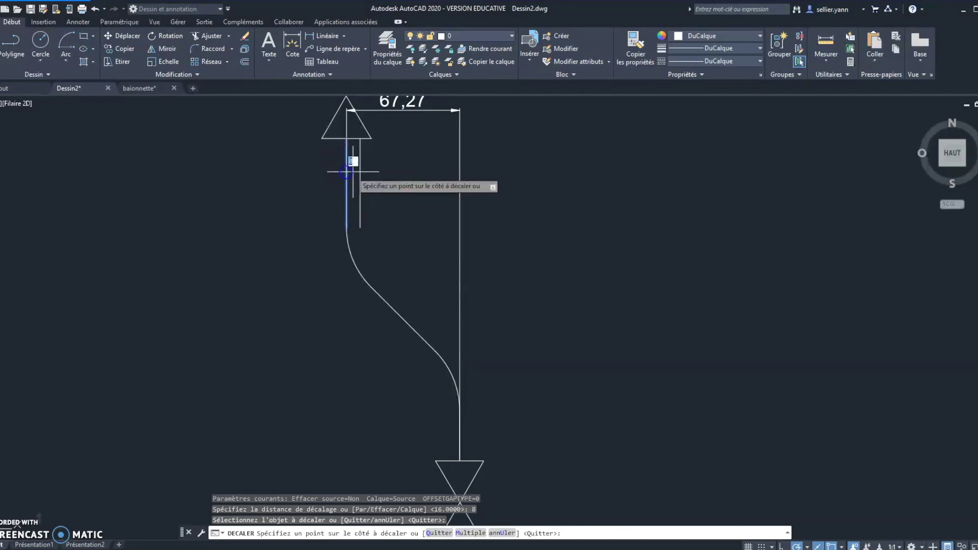
pyautogui.click(348, 171)
pyautogui.click(346, 172)
pyautogui.click(332, 168)
# Step: Offset the upper bend and the oblique section of the centreline by 8 to both sides
pyautogui.click(352, 254)
pyautogui.click(356, 247)
pyautogui.click(352, 258)
pyautogui.click(345, 262)
pyautogui.click(388, 304)
pyautogui.click(395, 299)
pyautogui.click(386, 305)
pyautogui.click(382, 311)
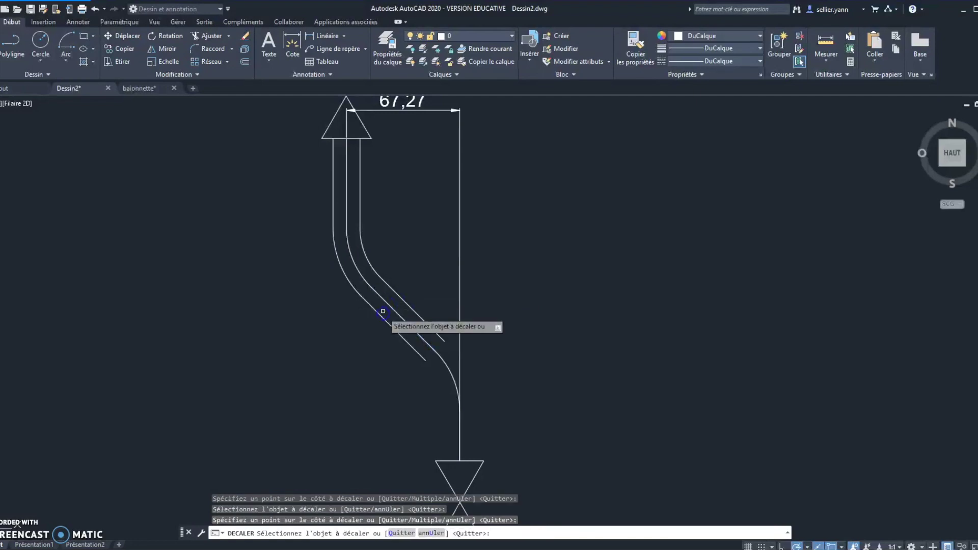
# Step: Offset the lower bend and the lower vertical run of the centreline by 8 to both sides, and end the Offset command
pyautogui.click(442, 359)
pyautogui.click(467, 361)
pyautogui.click(447, 375)
pyautogui.click(434, 377)
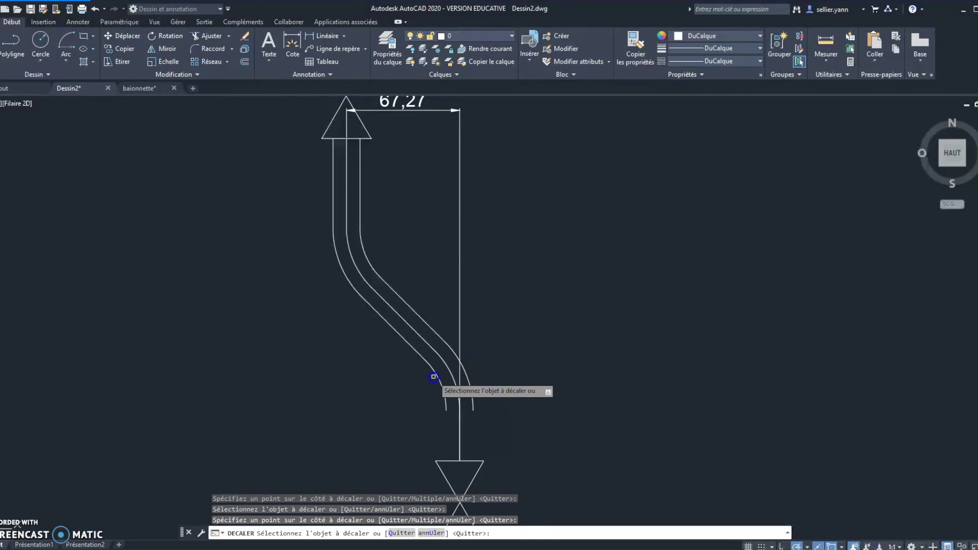
pyautogui.click(458, 430)
pyautogui.click(468, 428)
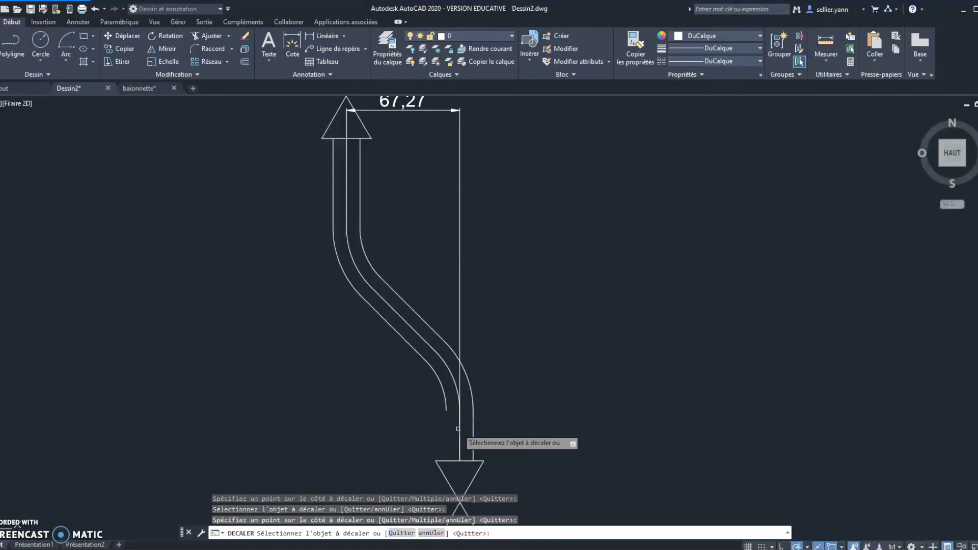
pyautogui.click(458, 428)
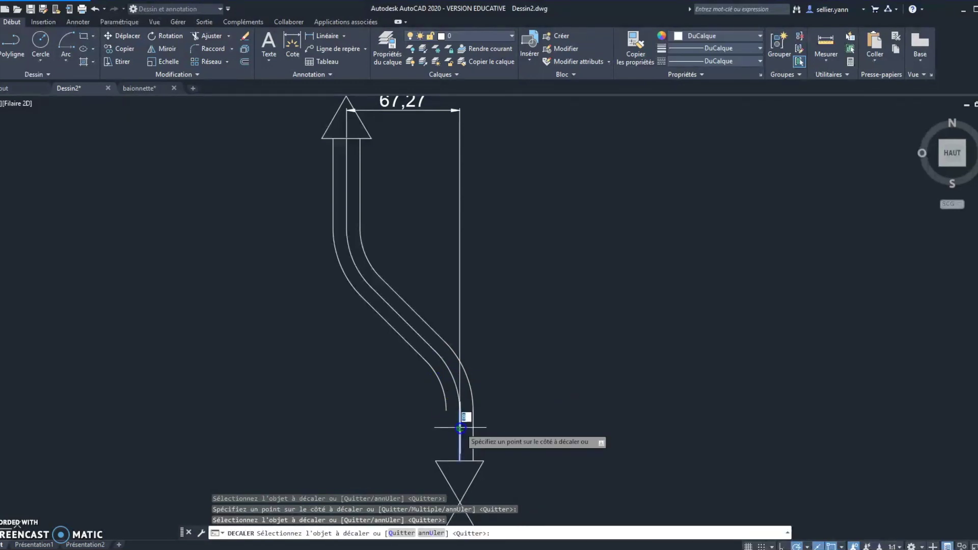
pyautogui.click(448, 424)
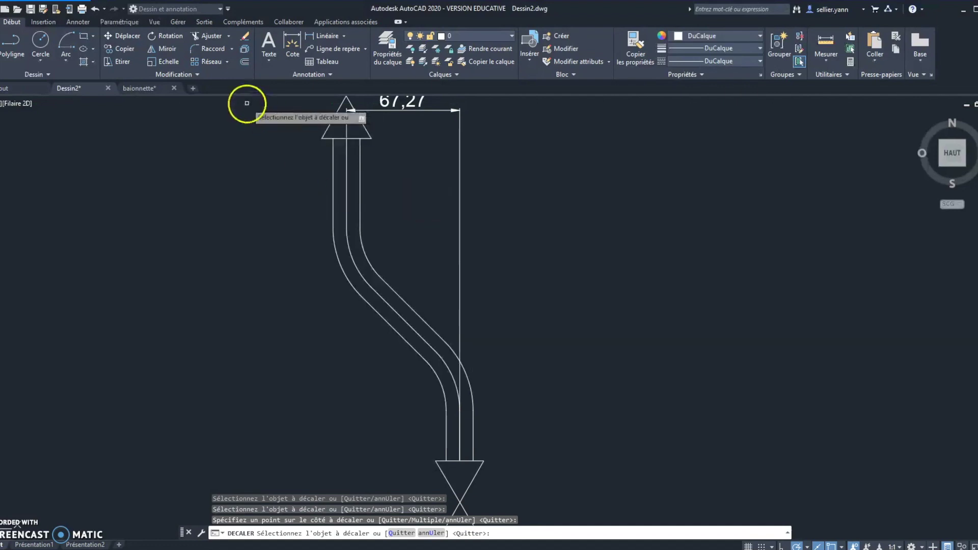
pyautogui.click(348, 168)
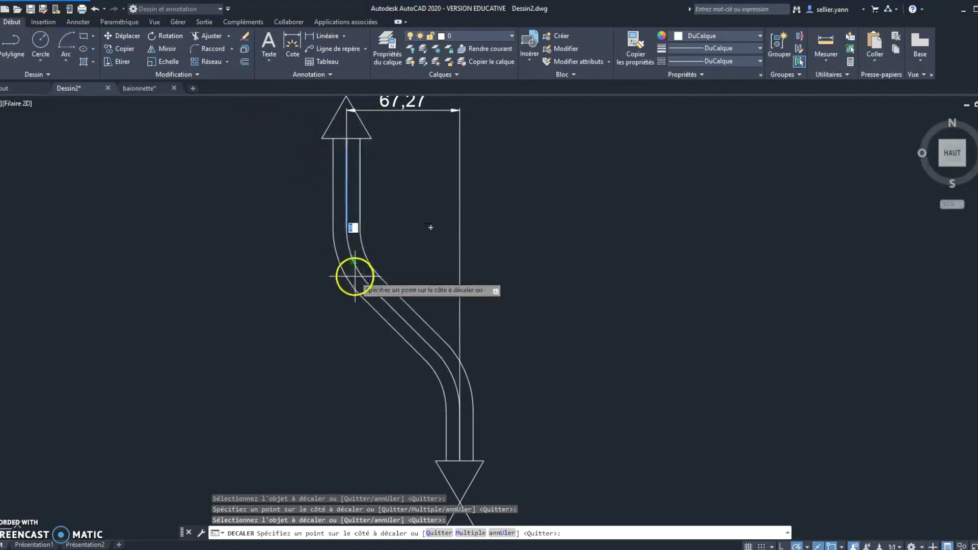
pyautogui.press('Escape')
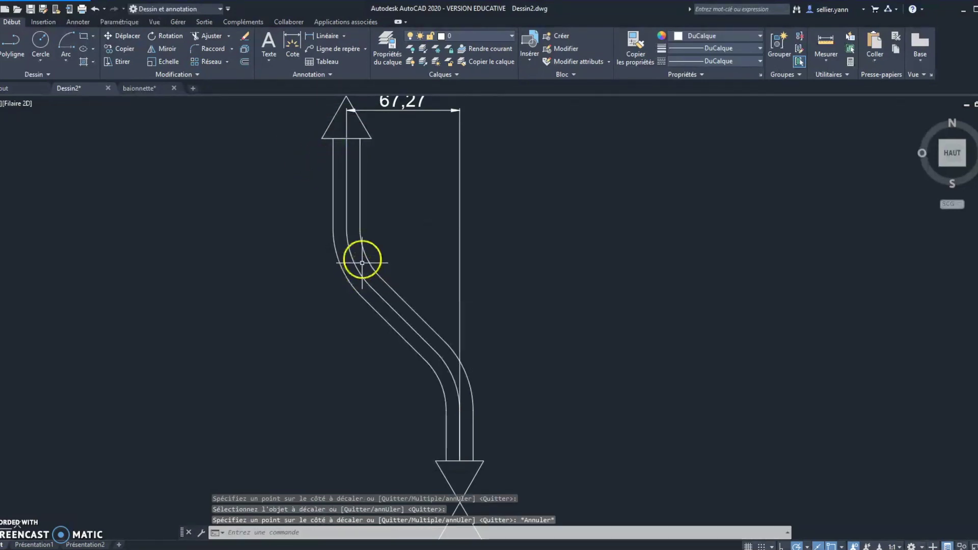
pyautogui.click(348, 197)
pyautogui.click(370, 276)
pyautogui.click(415, 324)
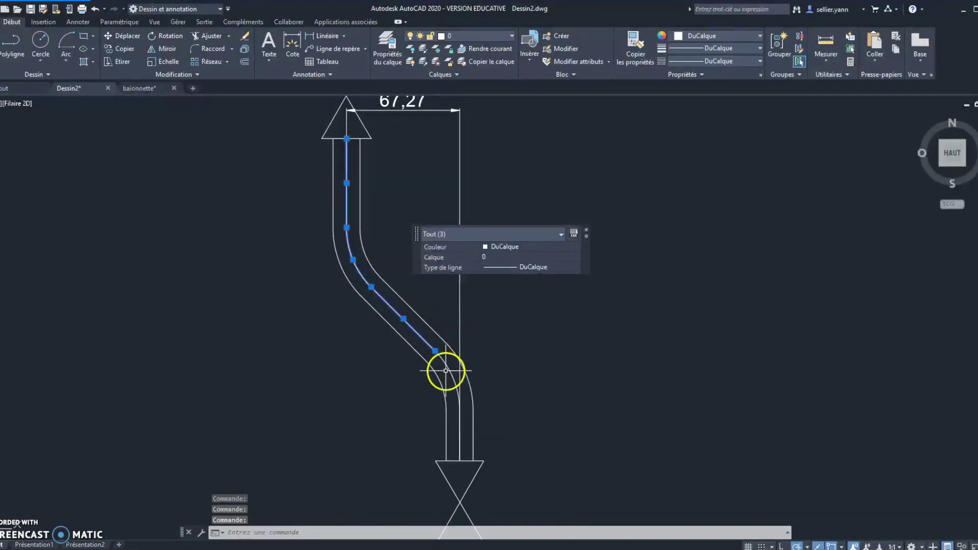
pyautogui.click(448, 371)
pyautogui.click(460, 422)
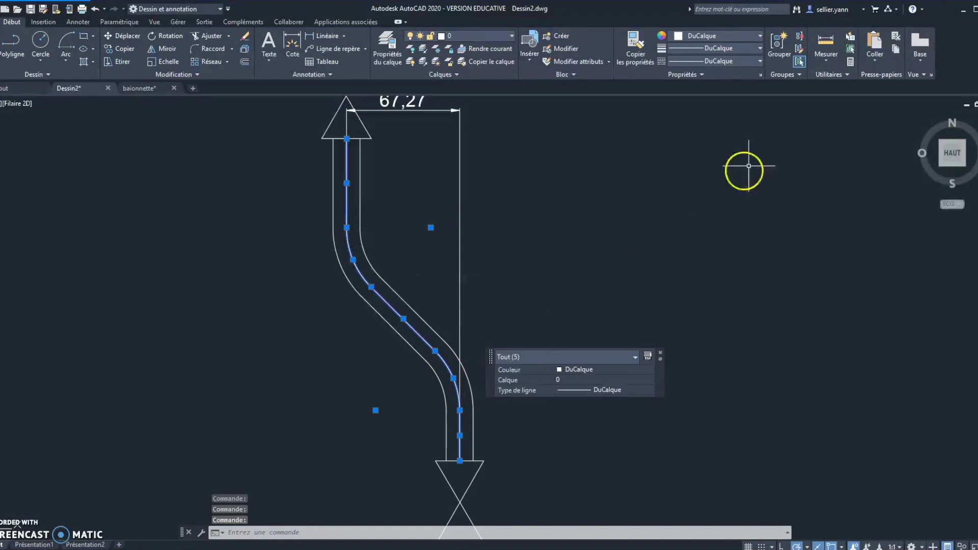
pyautogui.click(630, 390)
pyautogui.click(644, 390)
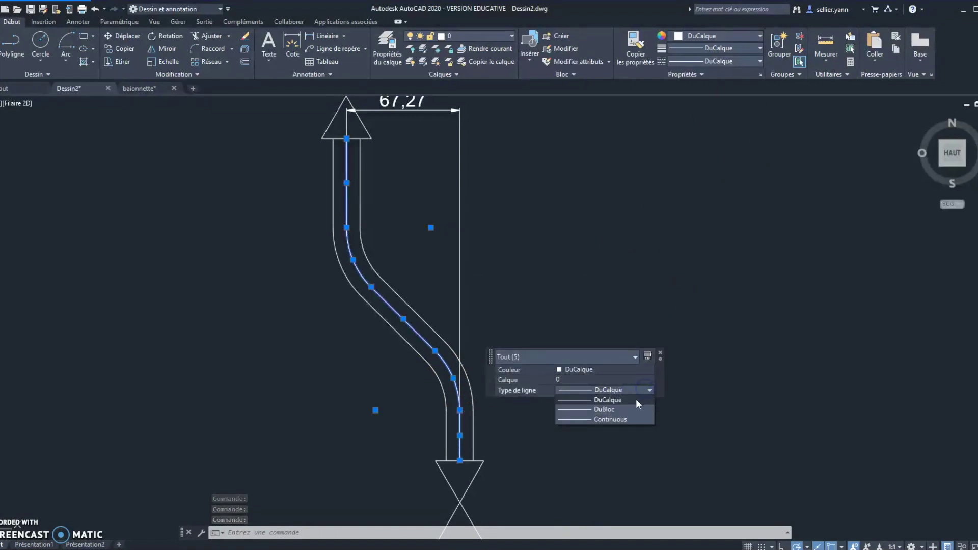
pyautogui.click(636, 400)
pyautogui.press('Escape')
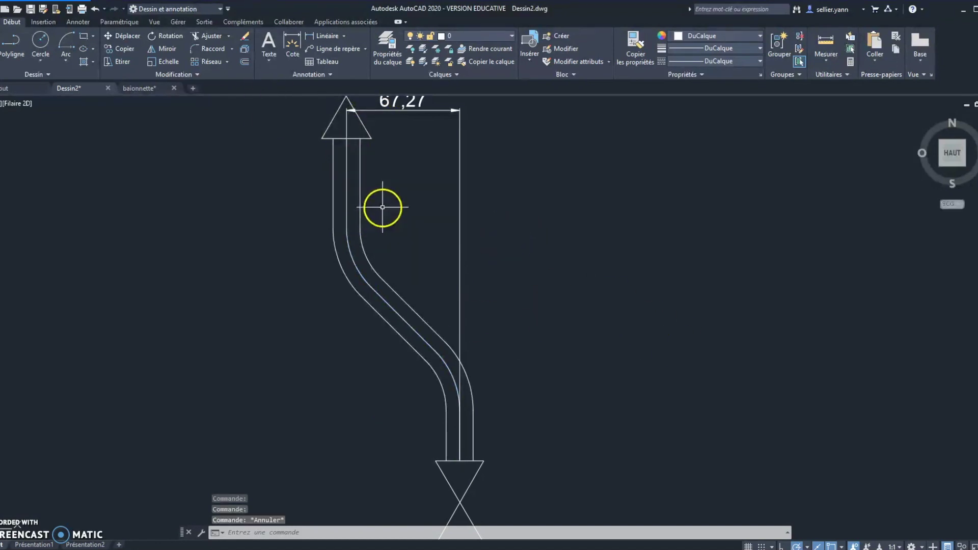
# Step: Add vertical linear dimensions to the upper and lower straight runs of the pipe's centreline, placed to the left of the pipe
pyautogui.click(331, 35)
pyautogui.click(347, 139)
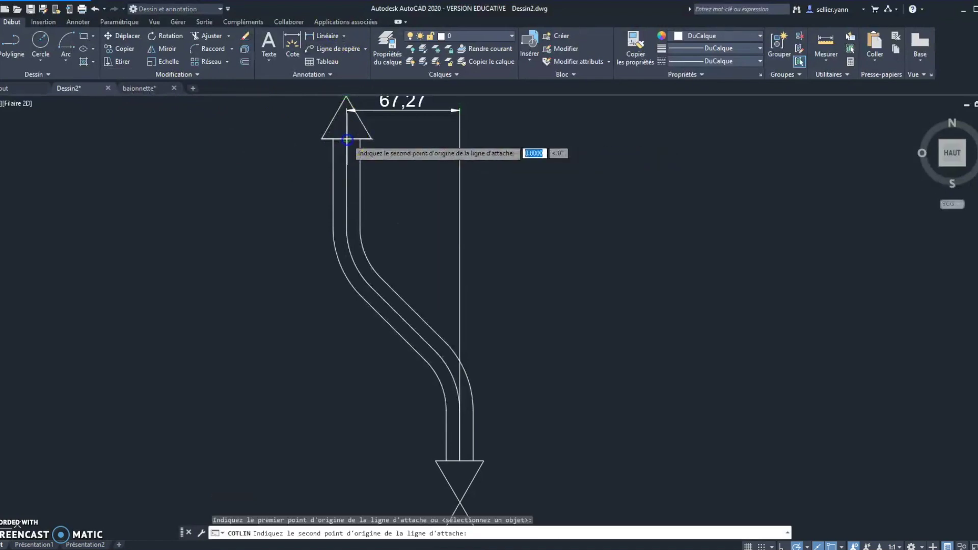
pyautogui.click(346, 228)
pyautogui.click(306, 223)
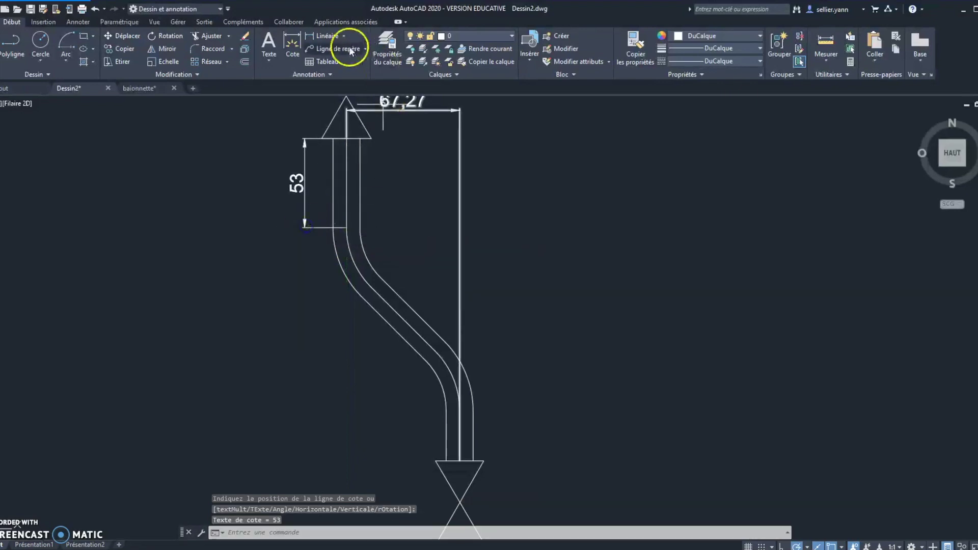
pyautogui.click(328, 35)
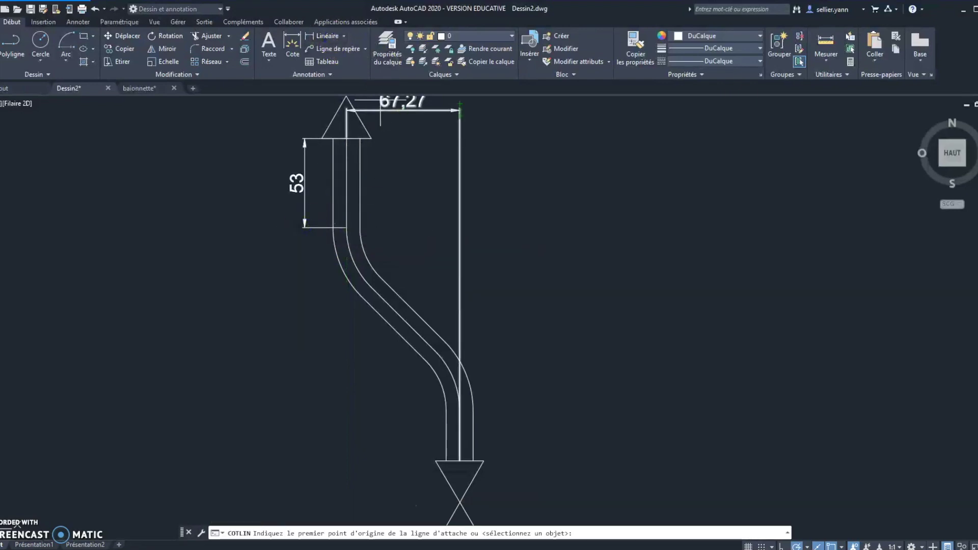
pyautogui.click(459, 459)
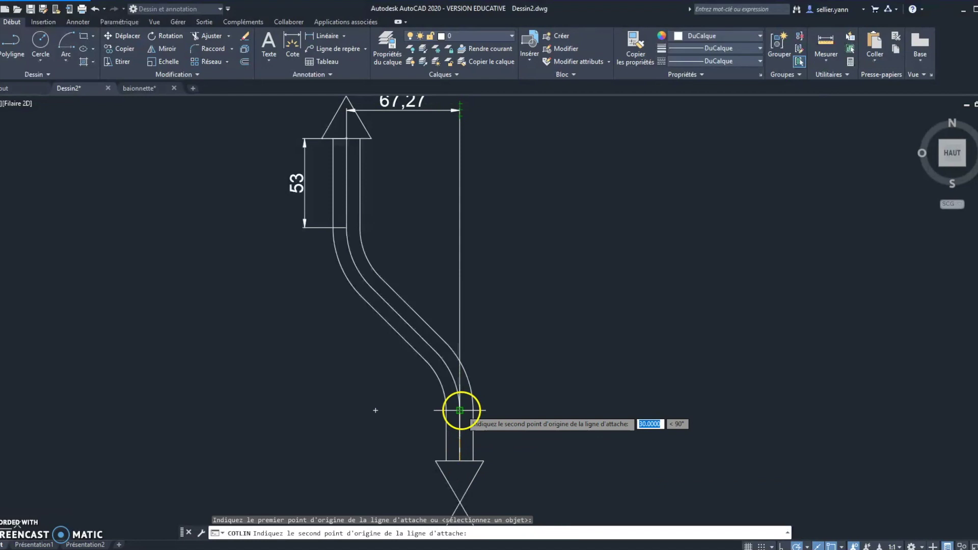
pyautogui.click(459, 410)
pyautogui.click(424, 412)
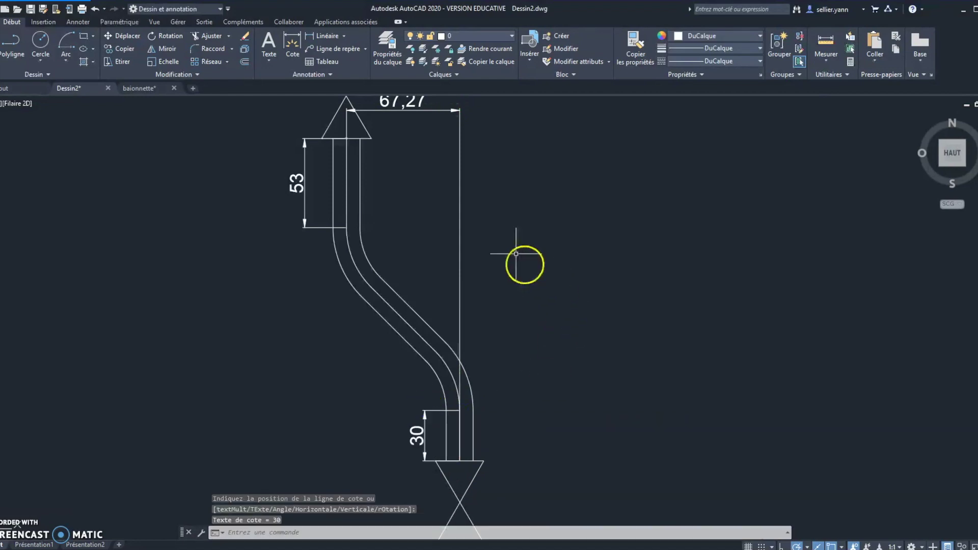
# Step: Add an aligned dimension to the oblique section of the centreline between the two bends, placed below and to its left
pyautogui.click(344, 35)
pyautogui.click(338, 75)
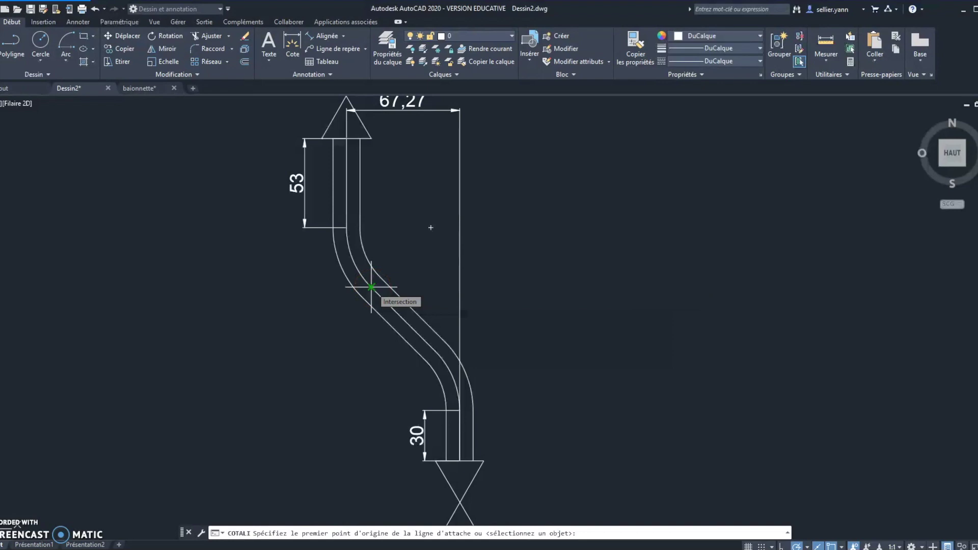
pyautogui.scroll(2, 371, 287)
pyautogui.click(371, 286)
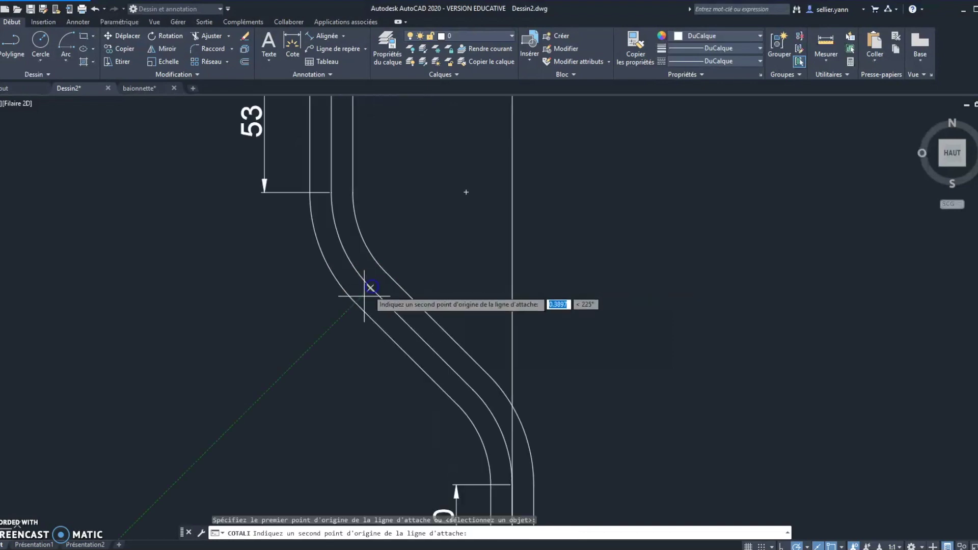
pyautogui.click(473, 388)
pyautogui.click(388, 423)
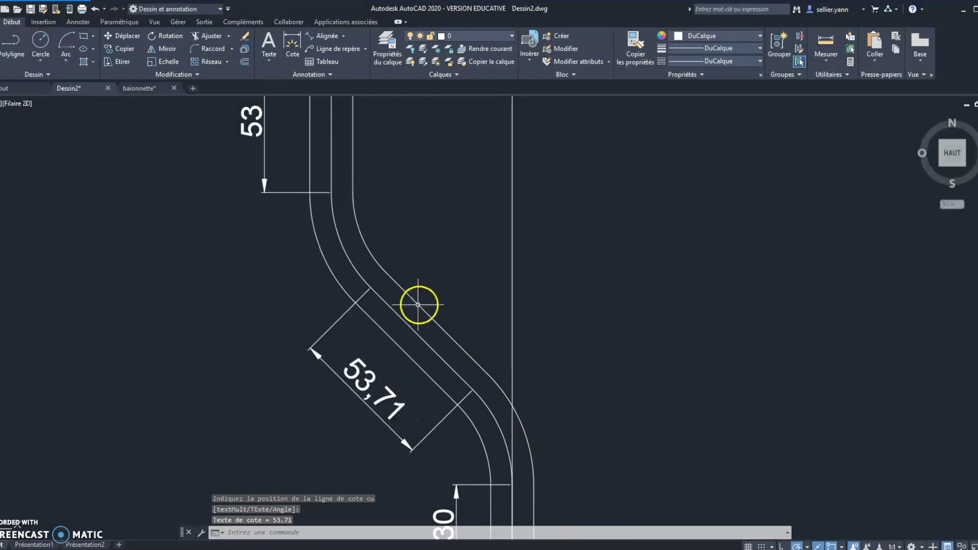
# Step: Add arc length dimensions to the centreline arcs of the upper and lower bends, placed on the outer sides of the pipe
pyautogui.scroll(-2, 417, 305)
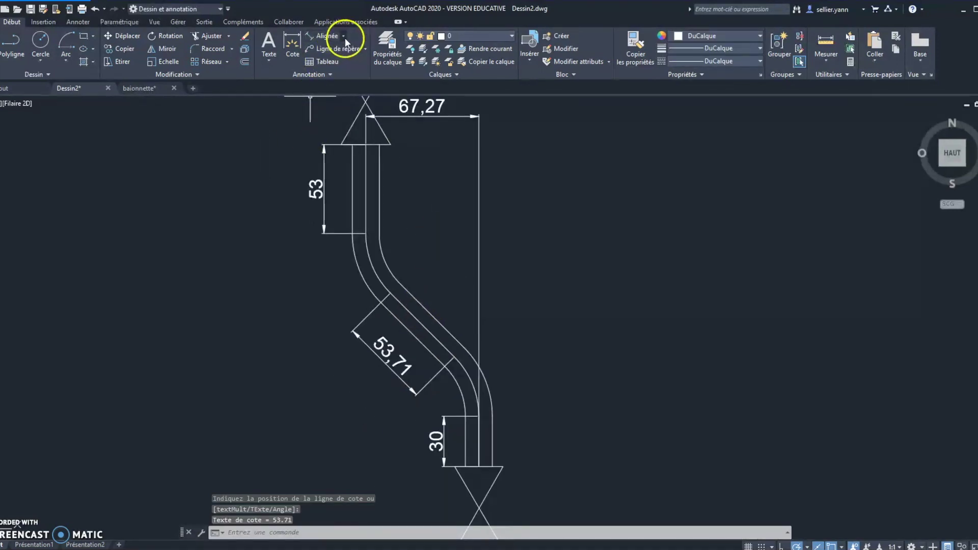
pyautogui.click(343, 37)
pyautogui.click(342, 120)
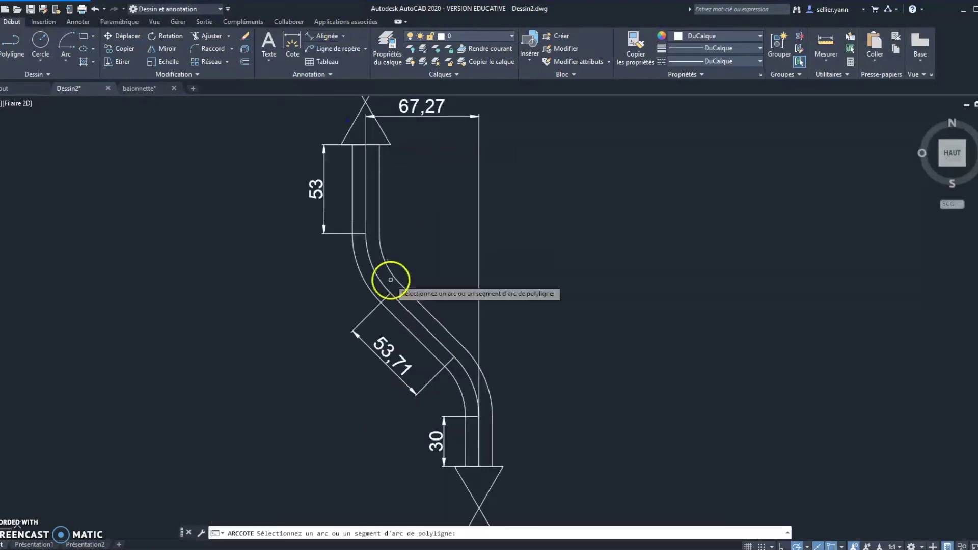
pyautogui.click(377, 279)
pyautogui.click(288, 304)
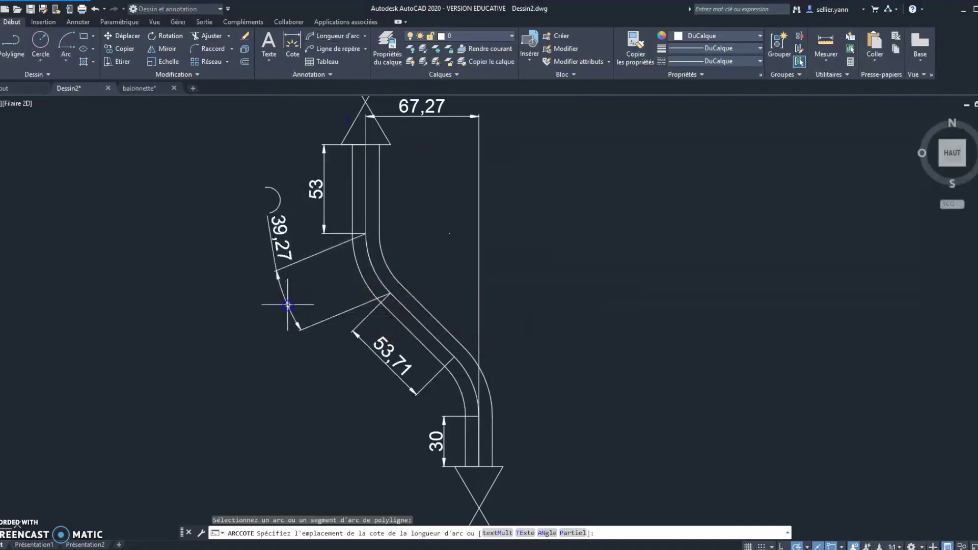
pyautogui.moveTo(538, 317)
pyautogui.mouseDown(button='middle')
pyautogui.moveTo(515, 263)
pyautogui.moveTo(431, 287)
pyautogui.mouseUp(button='middle')
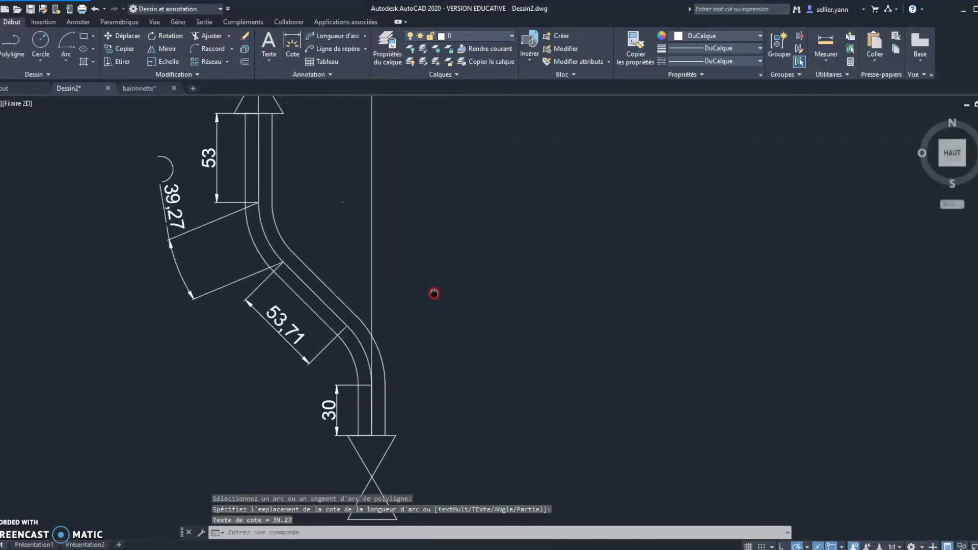
pyautogui.click(331, 39)
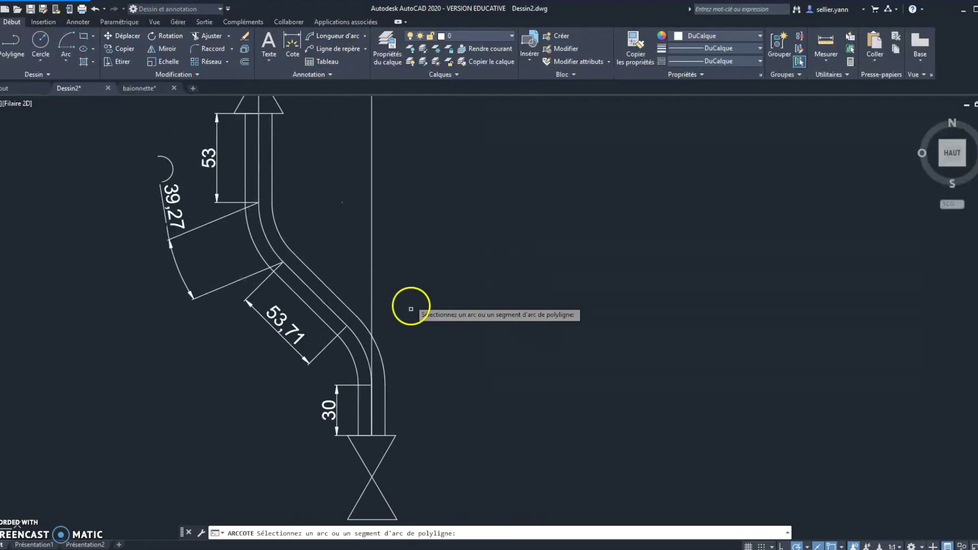
pyautogui.click(365, 350)
pyautogui.click(418, 337)
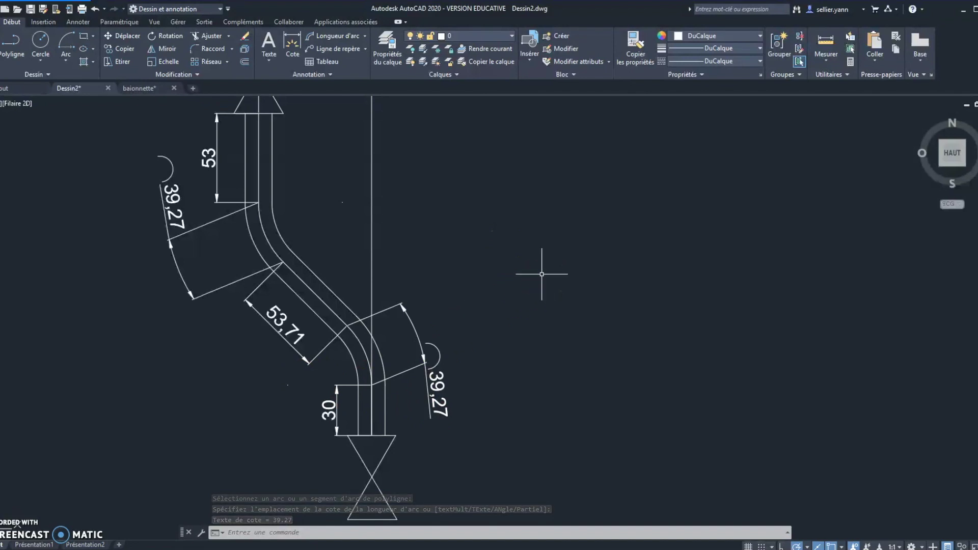
# Step: Switch to the Calculator and start the developed length sum with the two vertical runs, 53 + 30
pyautogui.moveTo(515, 240); pyautogui.dragTo(500, 302, button='middle')
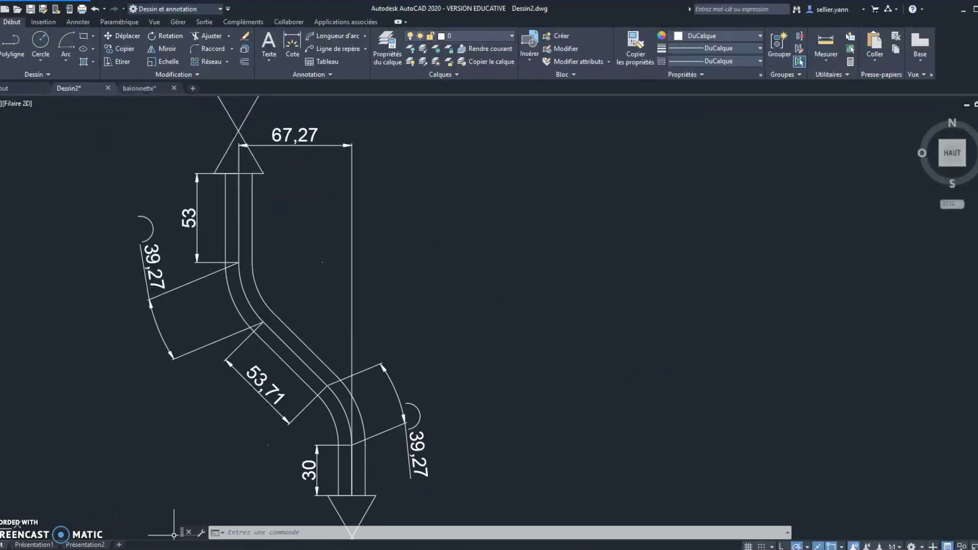
pyautogui.click(602, 549)
pyautogui.moveTo(88, 139)
pyautogui.mouseDown()
pyautogui.moveTo(494, 191)
pyautogui.moveTo(725, 127)
pyautogui.mouseUp()
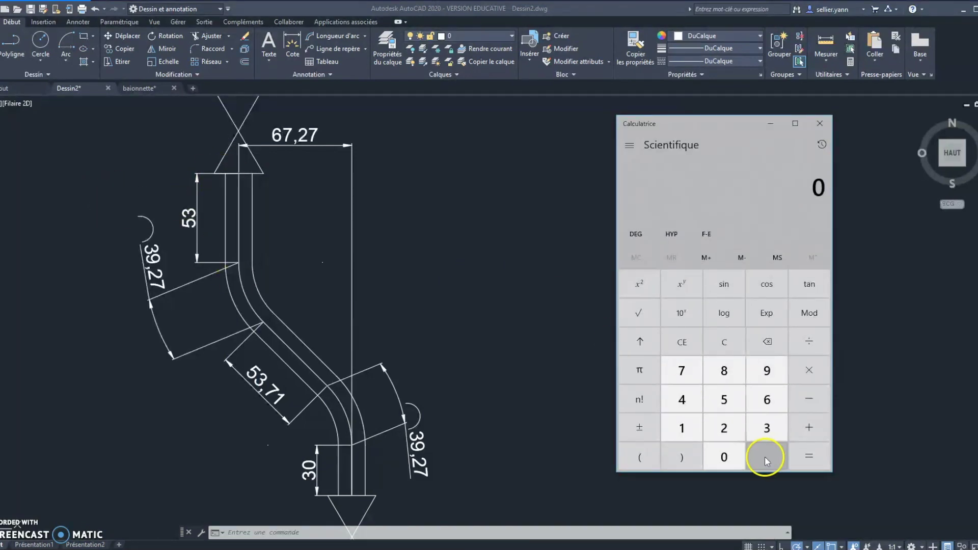
pyautogui.click(725, 400)
pyautogui.click(766, 428)
pyautogui.click(805, 430)
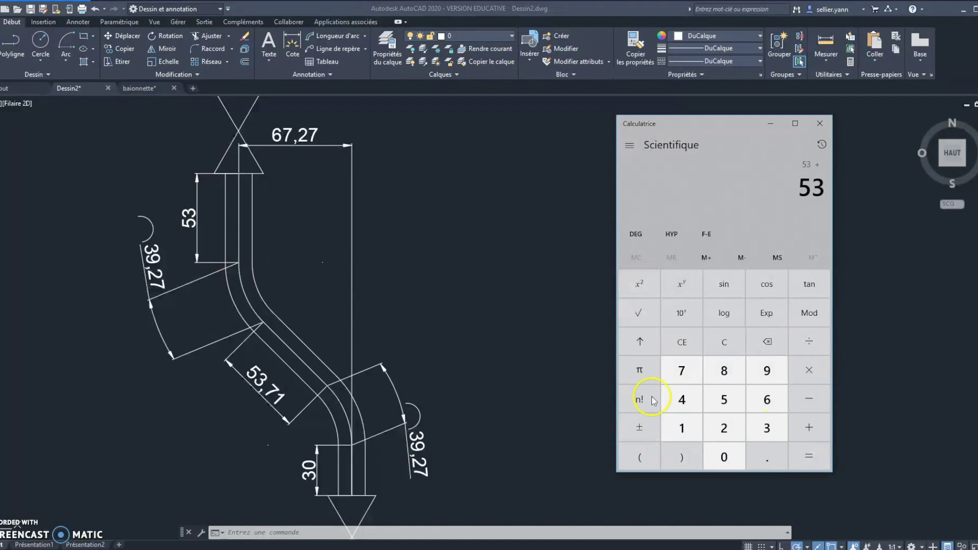
pyautogui.click(767, 427)
pyautogui.click(724, 457)
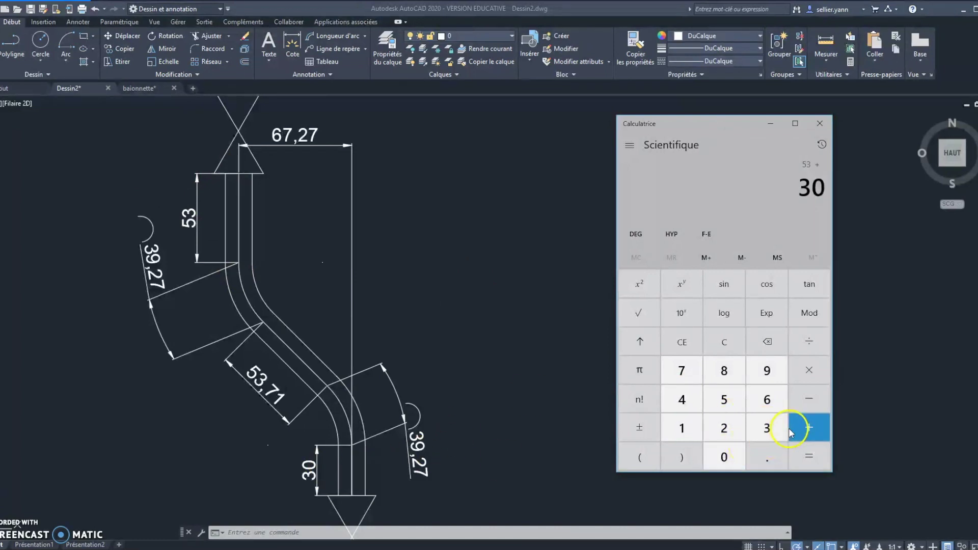
# Step: Add the two bend arc lengths to the sum as 39.27 × 2
pyautogui.click(767, 427)
pyautogui.click(766, 367)
pyautogui.click(766, 457)
pyautogui.click(724, 428)
pyautogui.click(682, 370)
pyautogui.click(809, 370)
pyautogui.click(724, 428)
pyautogui.click(808, 428)
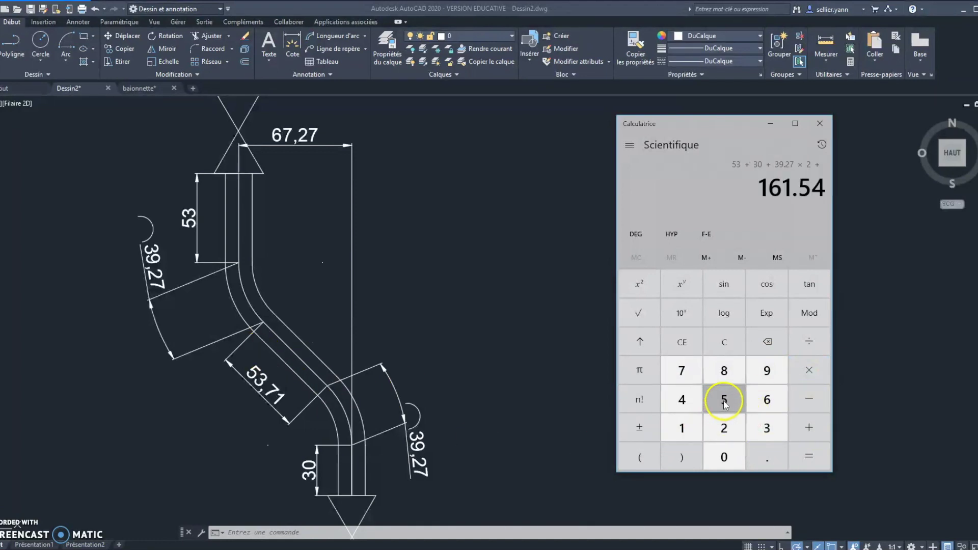
# Step: Add the oblique section's 53.71, calculate the total and move the calculator away from the drawing's free area
pyautogui.click(726, 401)
pyautogui.click(768, 448)
pyautogui.click(692, 374)
pyautogui.click(683, 427)
pyautogui.click(809, 456)
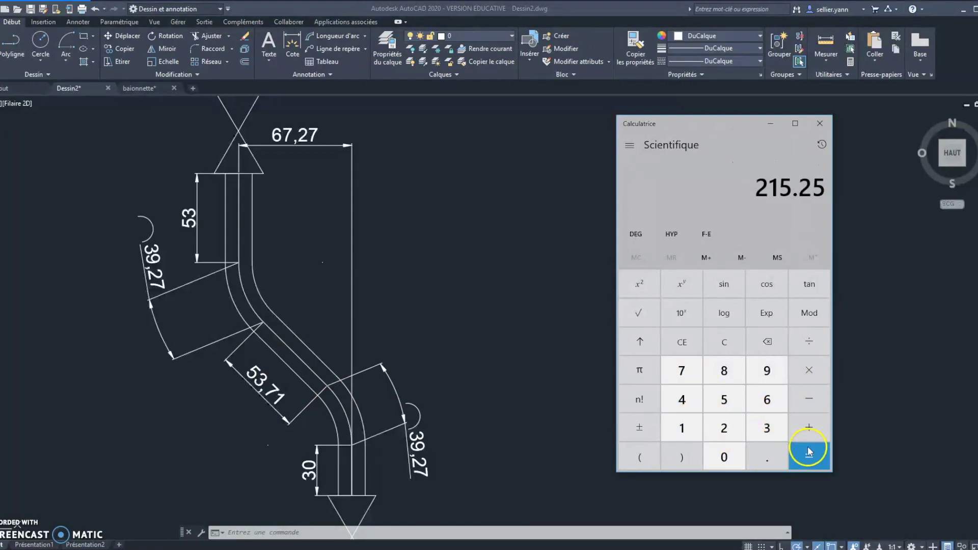
pyautogui.moveTo(689, 126); pyautogui.dragTo(762, 181)
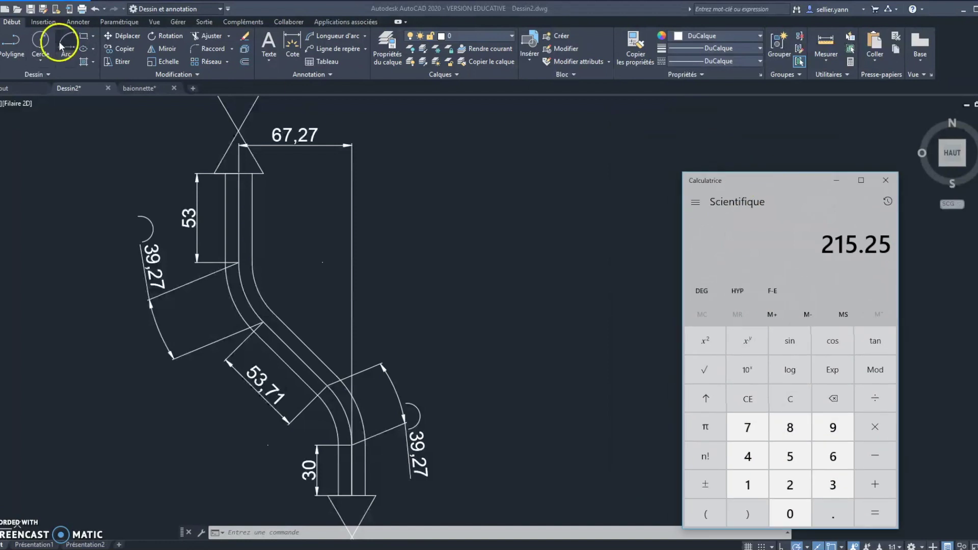
# Step: Switch back to AutoCAD and draw a horizontal line 215.25 long in the free area to the right of the pipe
pyautogui.click(1, 41)
pyautogui.click(407, 224)
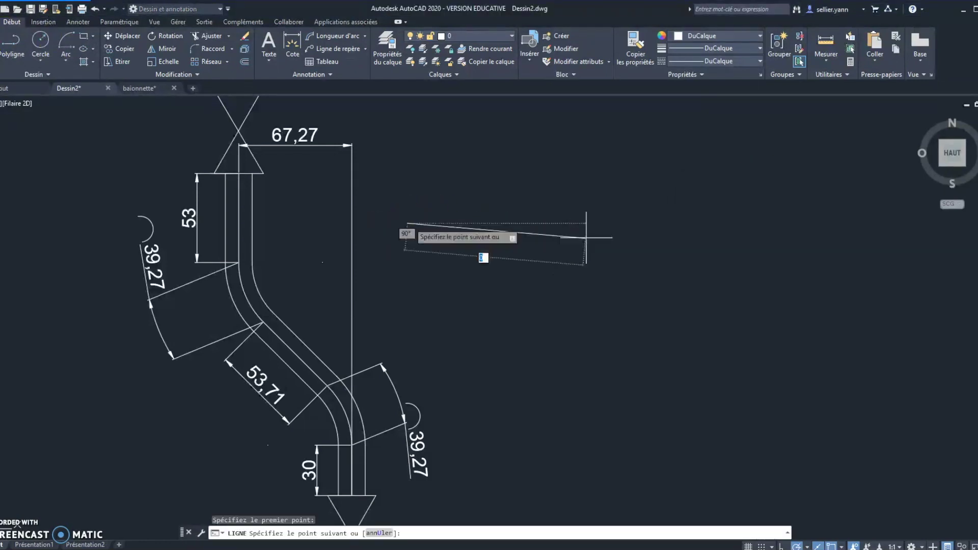
pyautogui.click(600, 223)
pyautogui.write('215.25')
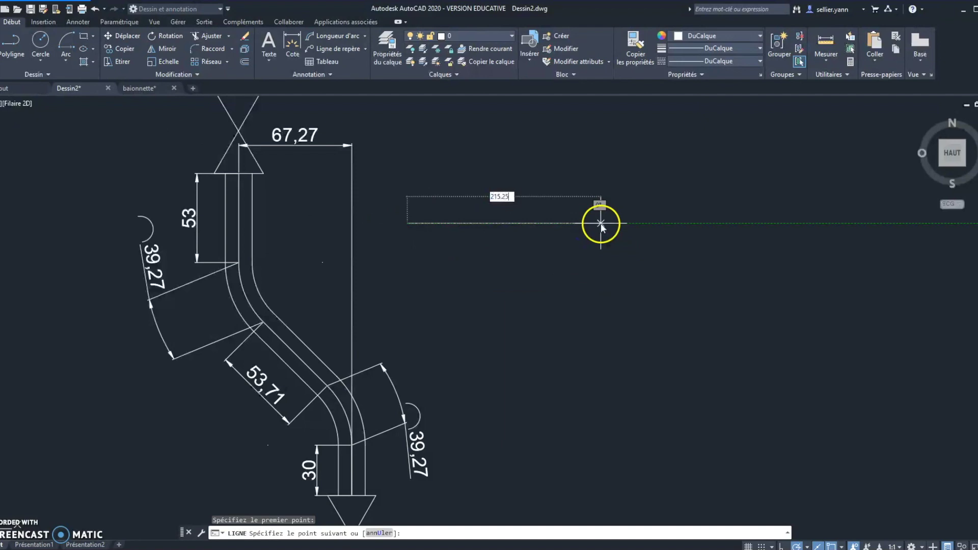
pyautogui.press('Return')
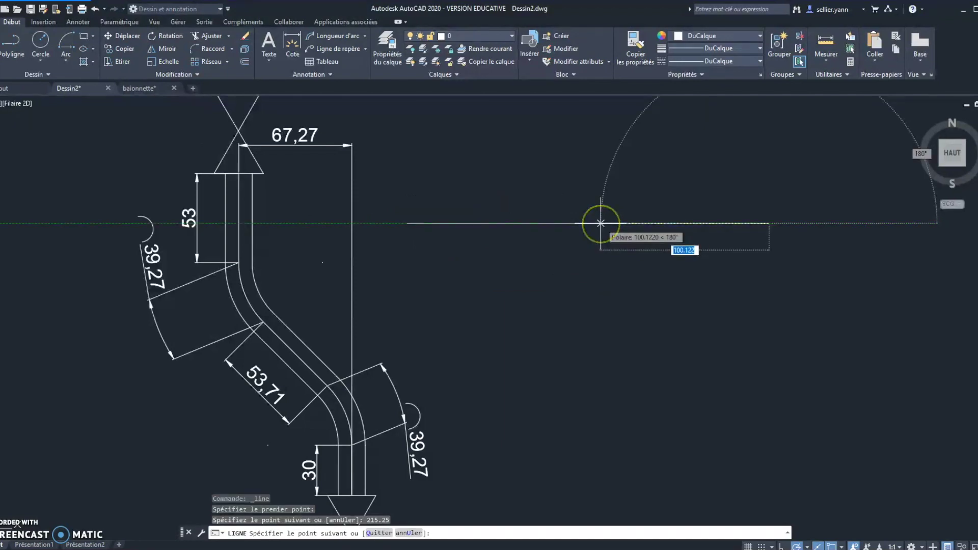
pyautogui.press('Escape')
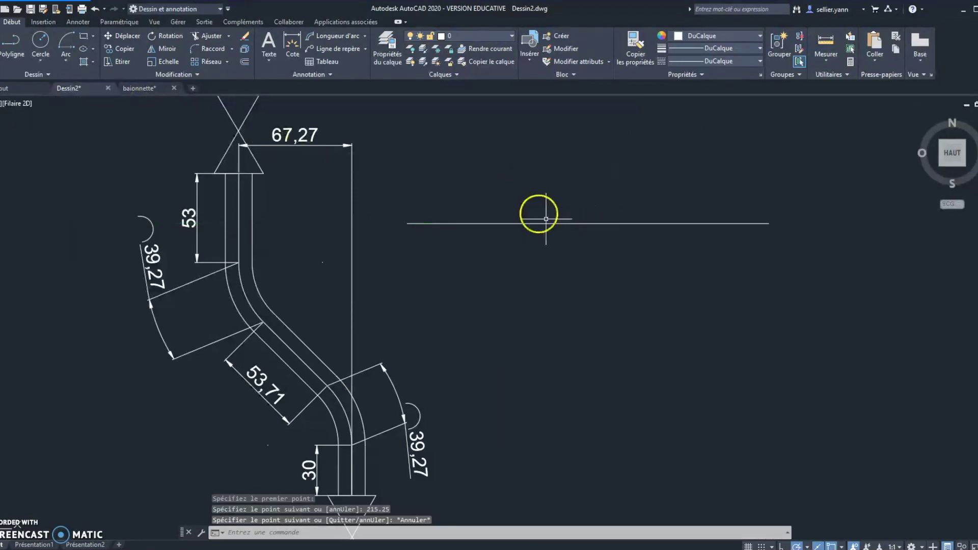
# Step: Offset the 215.25 long horizontal line by 16 downwards
pyautogui.click(550, 223)
pyautogui.click(247, 63)
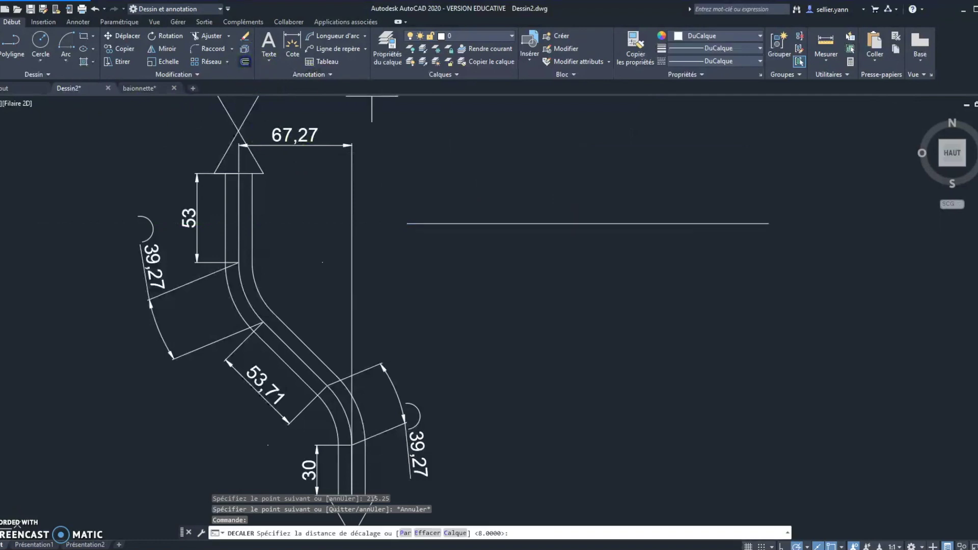
pyautogui.press('Return')
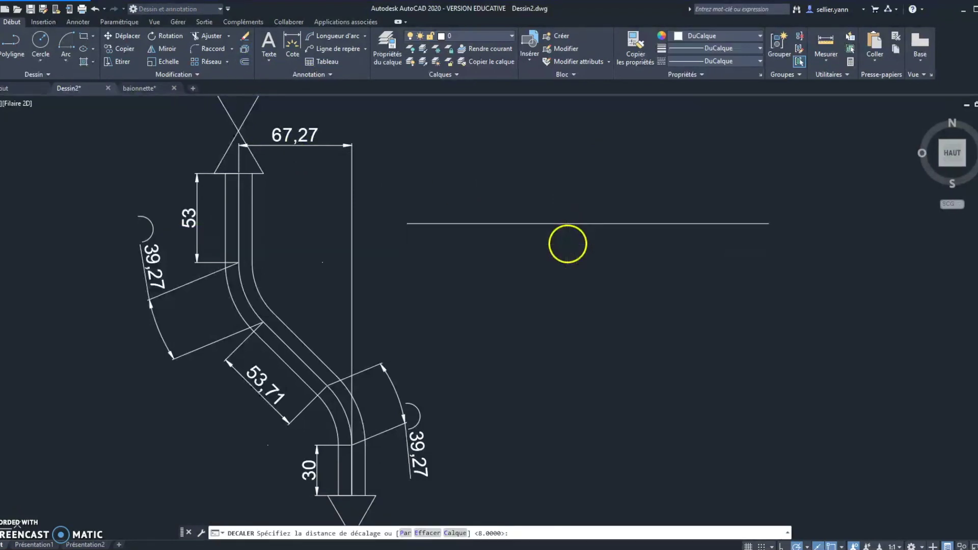
pyautogui.click(568, 223)
pyautogui.click(574, 247)
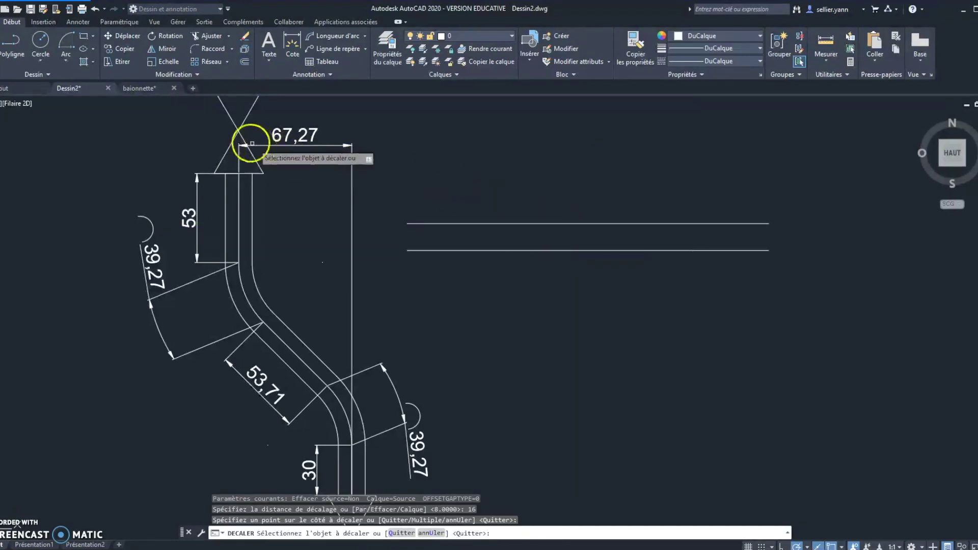
# Step: Draw a vertical line between the two horizontal lines, starting 53 from the upper line's left end
pyautogui.click(7, 48)
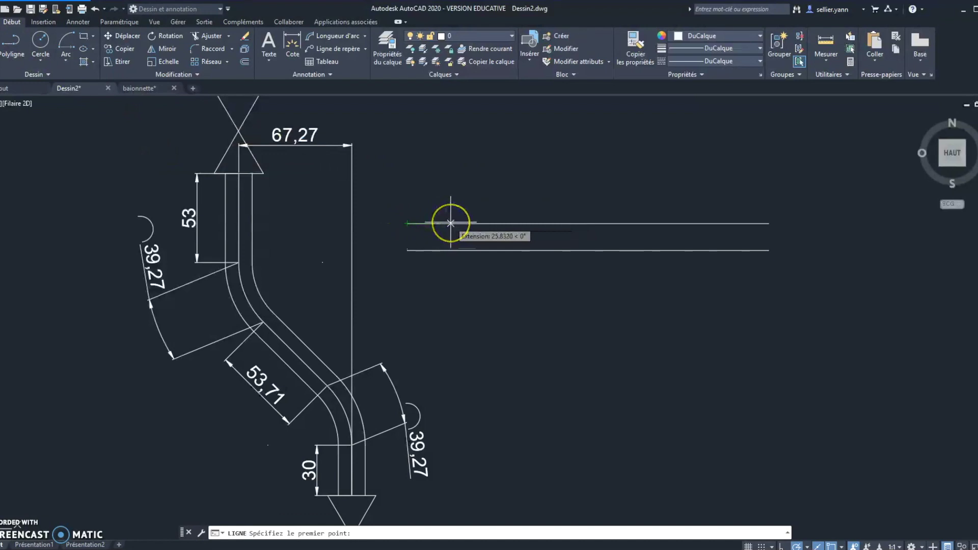
pyautogui.write('53')
pyautogui.press('Return')
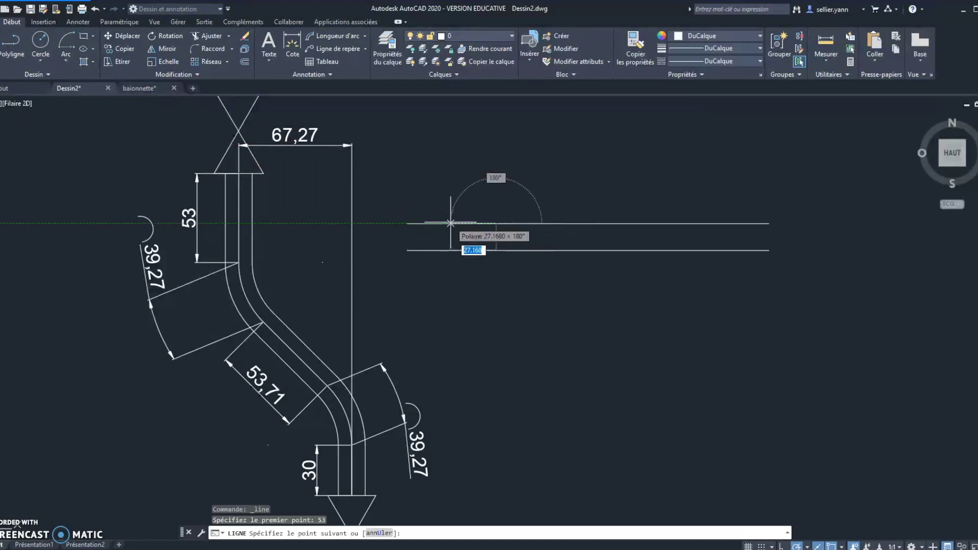
pyautogui.click(496, 250)
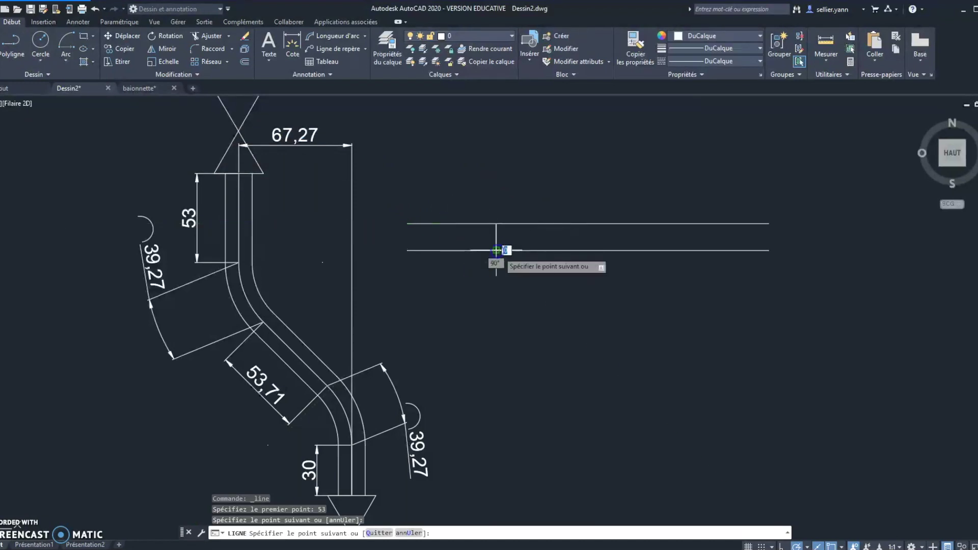
# Step: Draw a vertical line between the two horizontal lines, 39.27 to the right of the first vertical line
pyautogui.press('Escape')
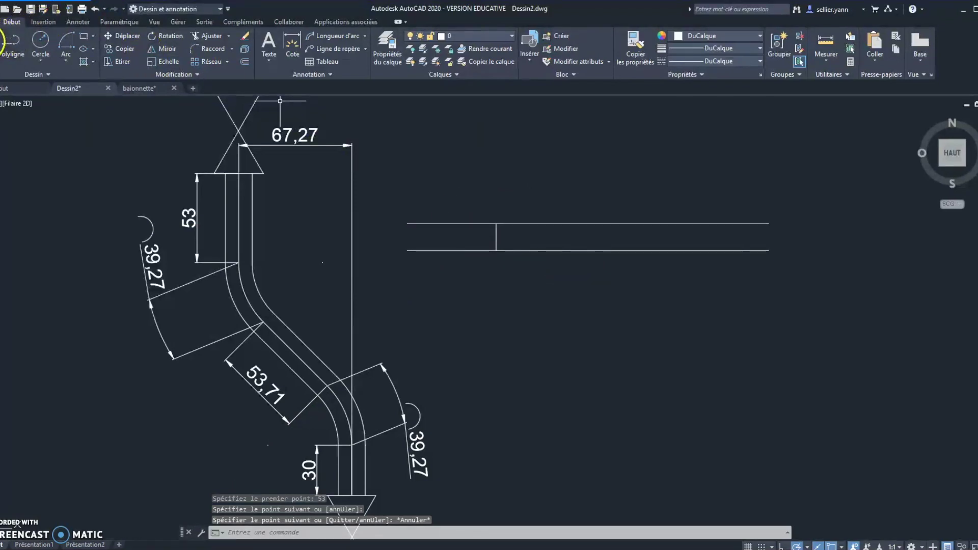
pyautogui.click(0, 42)
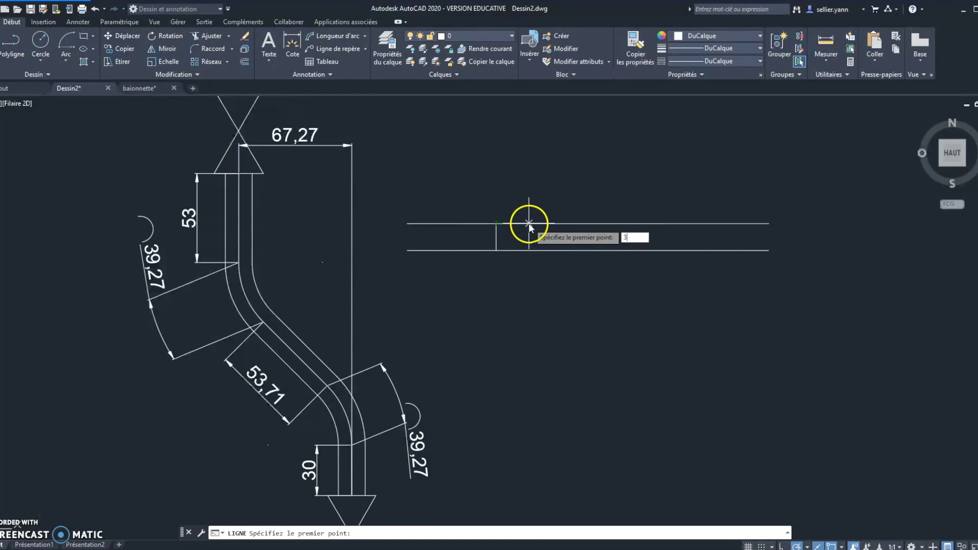
pyautogui.write('39.27')
pyautogui.press('Return')
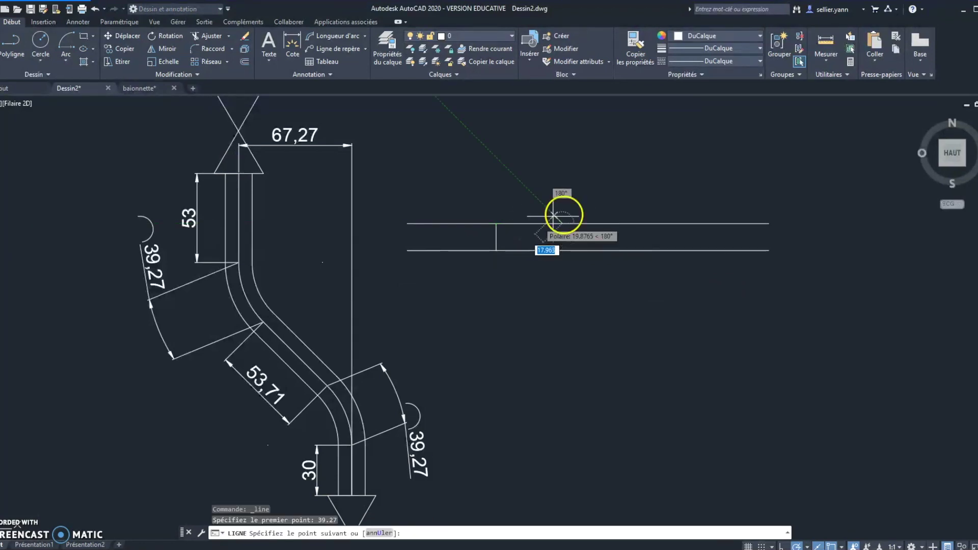
pyautogui.click(562, 249)
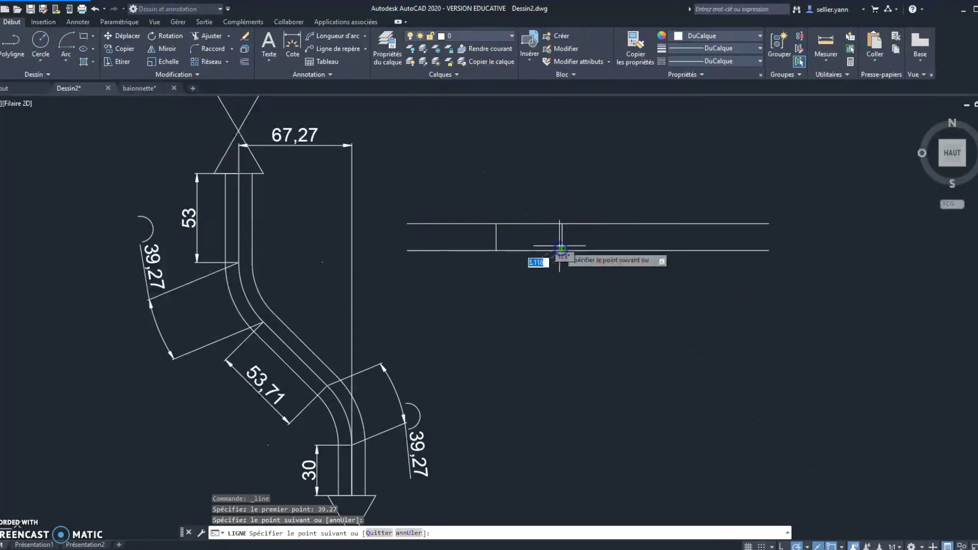
pyautogui.press('Escape')
# Step: Draw a third vertical line between the horizontal lines, 53.71 to the right of the second one
pyautogui.click(6, 47)
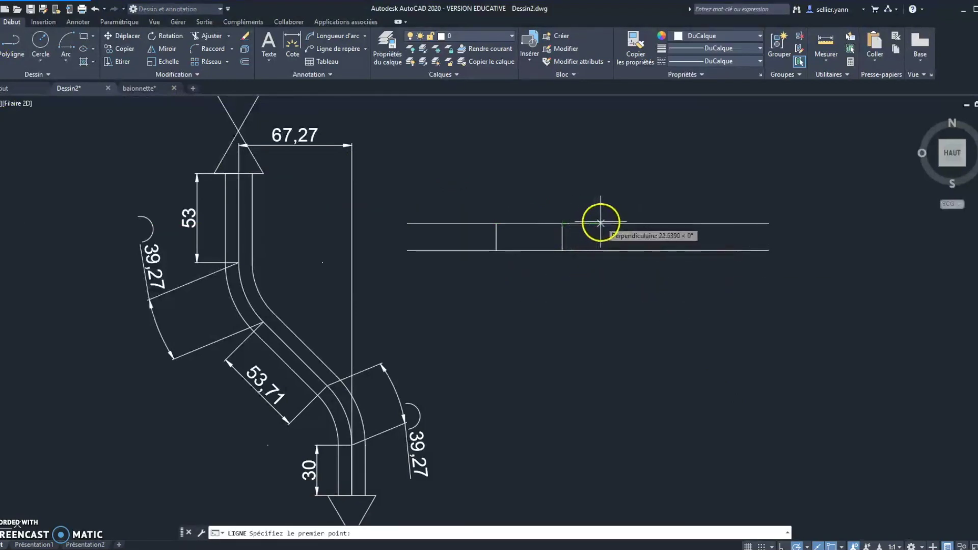
pyautogui.write('53.71')
pyautogui.press('Return')
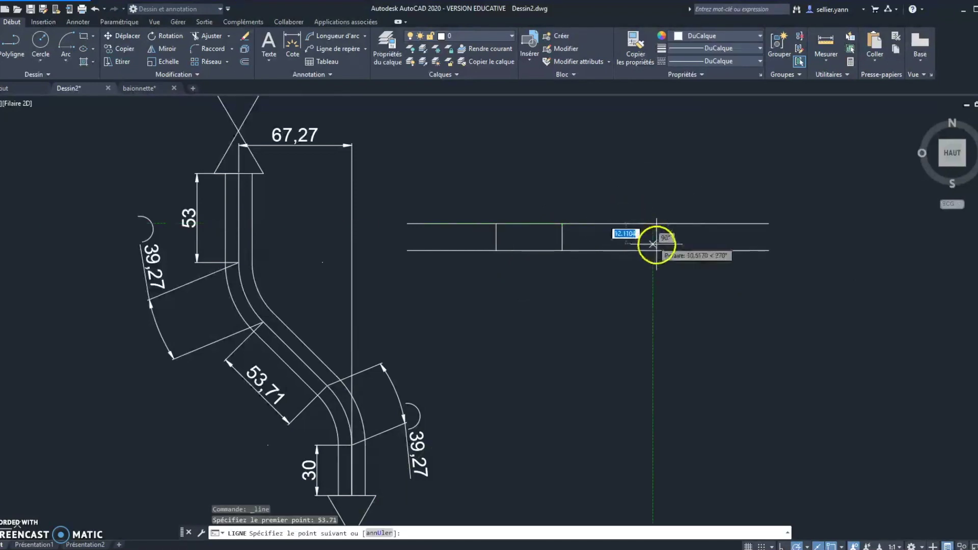
pyautogui.click(653, 248)
pyautogui.press('Escape')
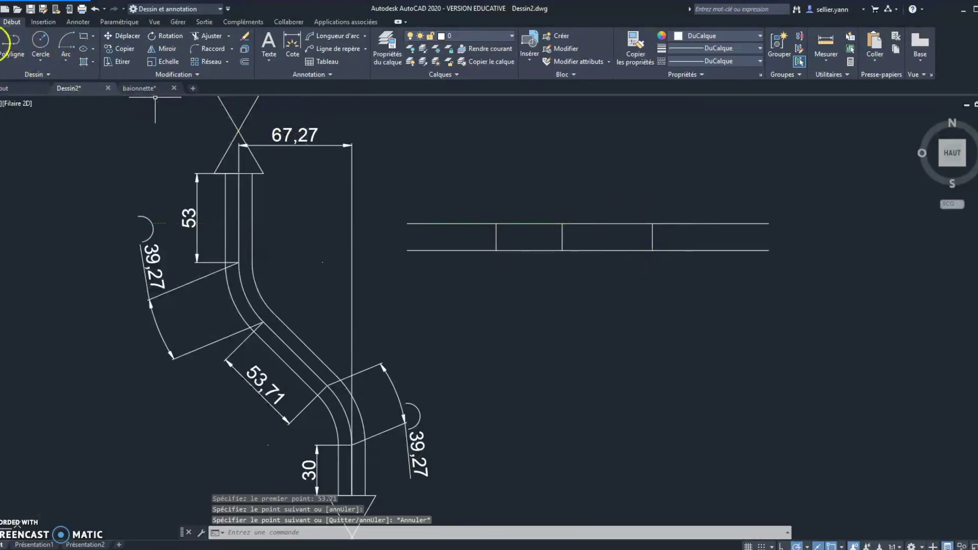
# Step: Draw a fourth vertical line between the horizontal lines, 39.27 to the right of the third one
pyautogui.click(7, 40)
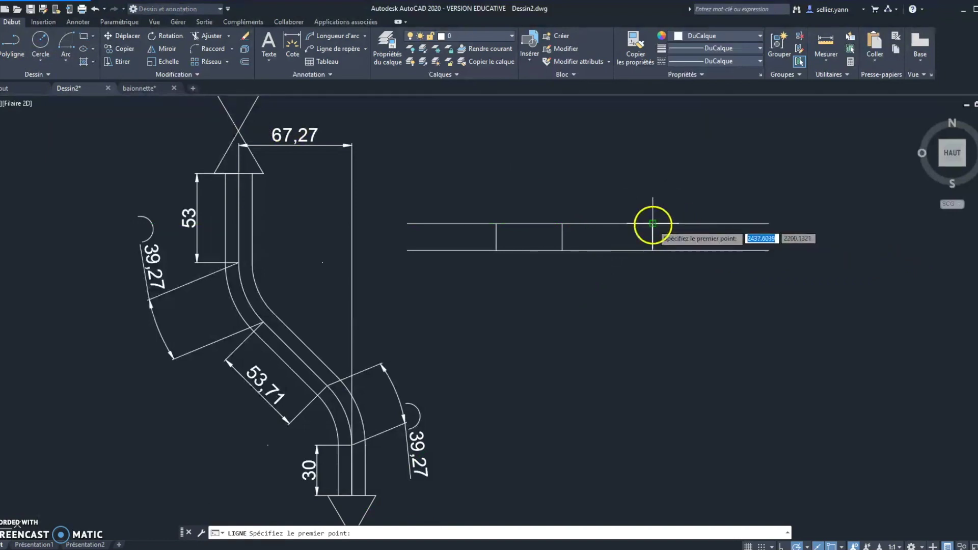
pyautogui.write('39.27')
pyautogui.press('Return')
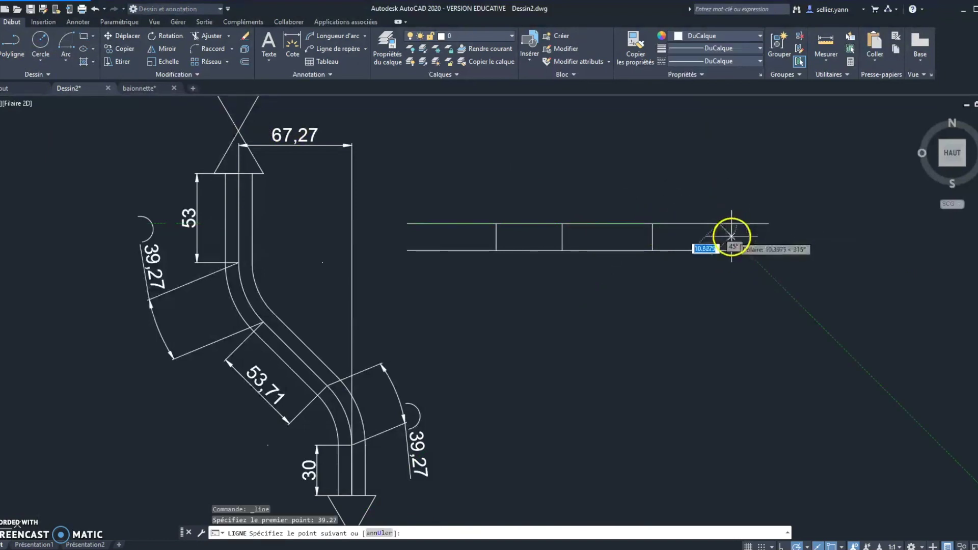
pyautogui.click(718, 242)
pyautogui.press('Escape')
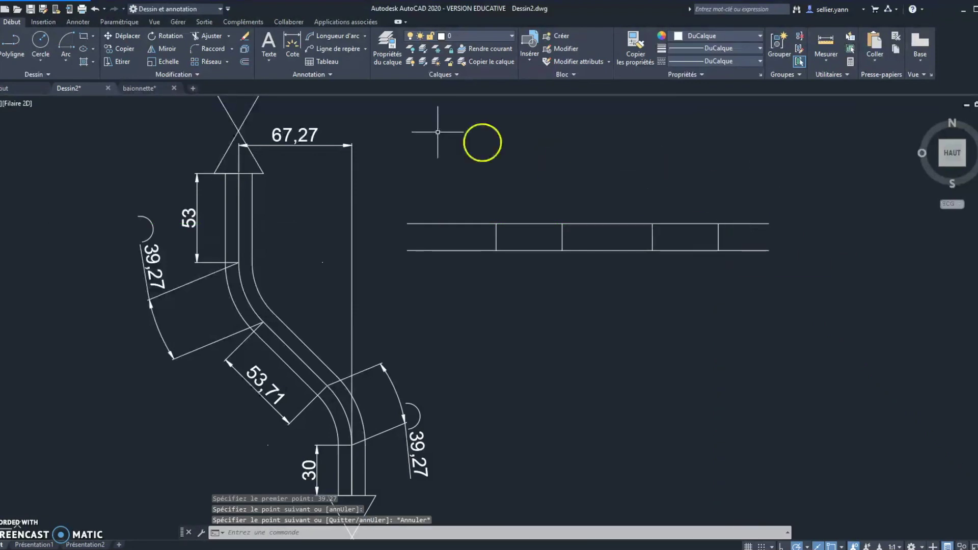
# Step: Check the length of the last section, from the fourth vertical line to the upper line's right end, with a linear dimension
pyautogui.click(365, 35)
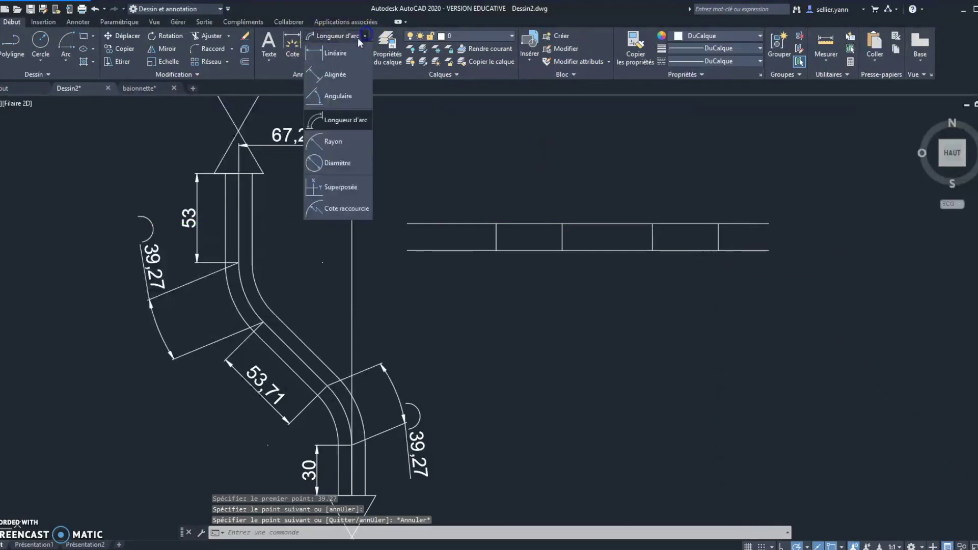
pyautogui.click(357, 38)
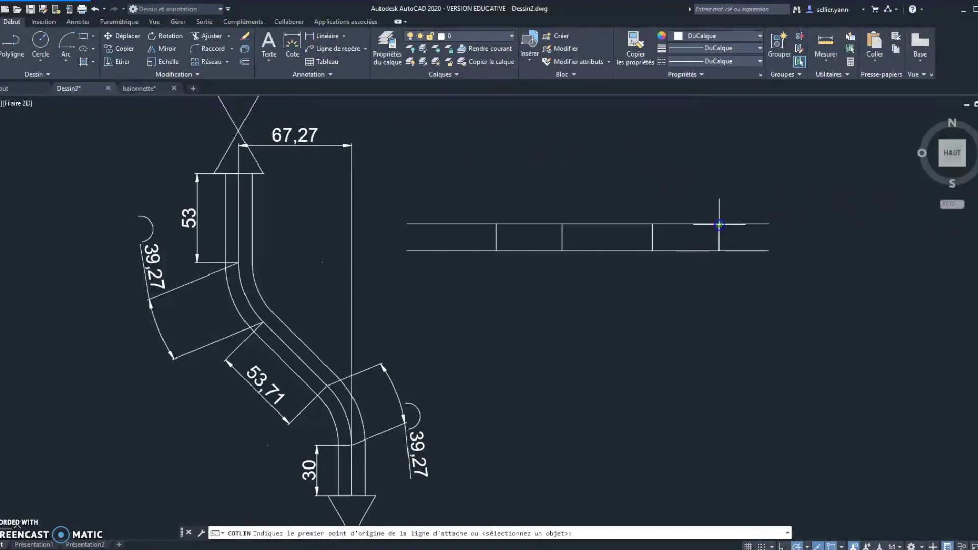
pyautogui.click(718, 223)
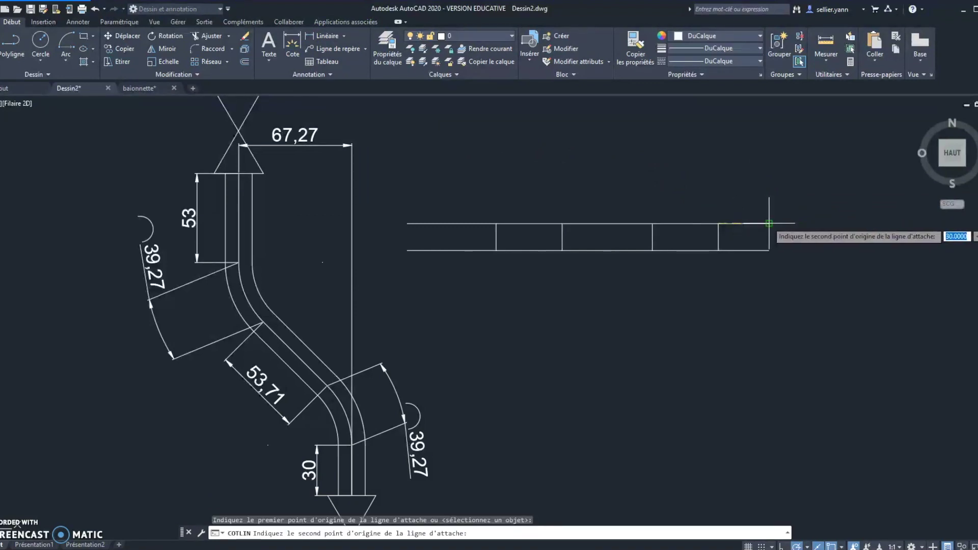
pyautogui.click(769, 223)
pyautogui.press('Escape')
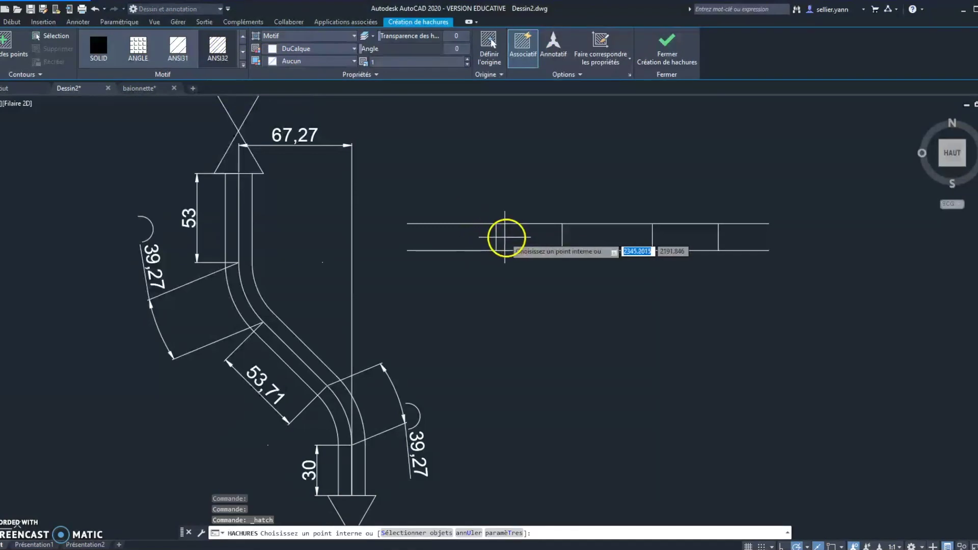
# Step: Hatch the two 39.27 long bend sections of the developed pipe
pyautogui.click(526, 237)
pyautogui.click(708, 240)
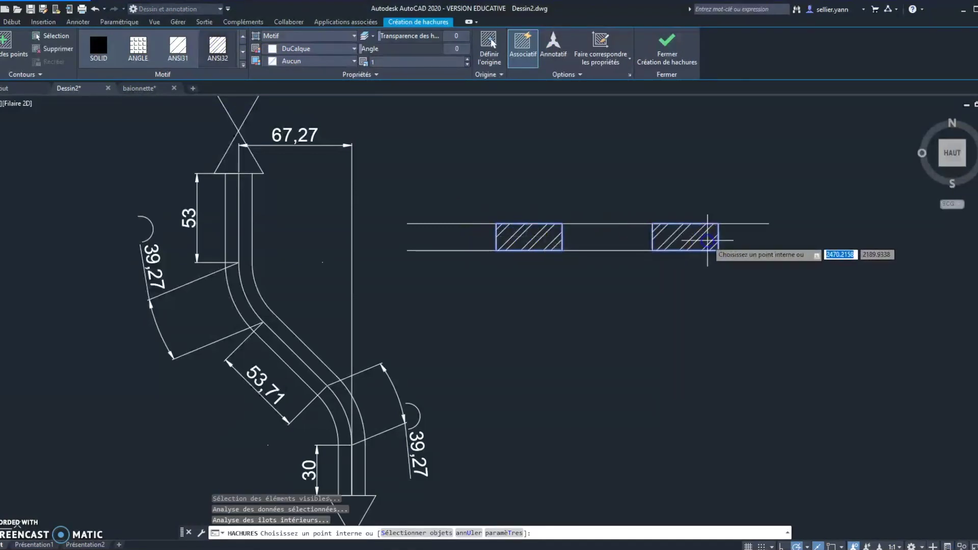
pyautogui.press('Escape')
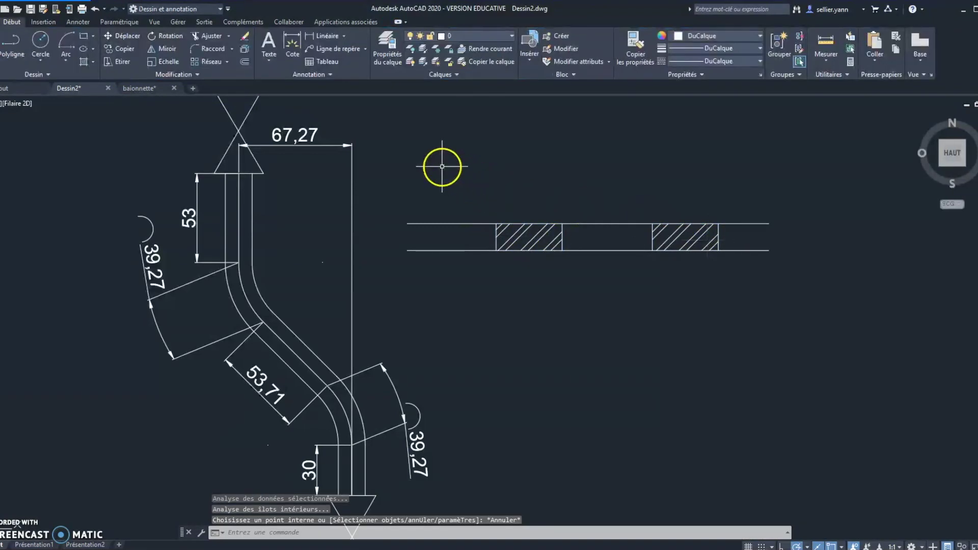
# Step: Copy the L = (Entraxe - 2 x Rayon cintrage x (1 - cos Angle)) / sin Angle text from baionnette.dwg into Dessin2.dwg, below the developed pipe
pyautogui.press('alt')
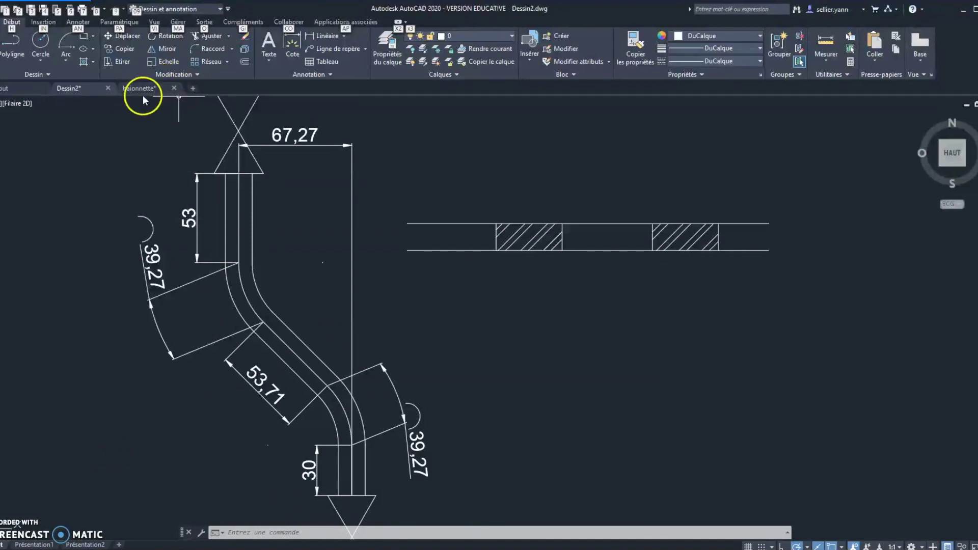
pyautogui.click(142, 89)
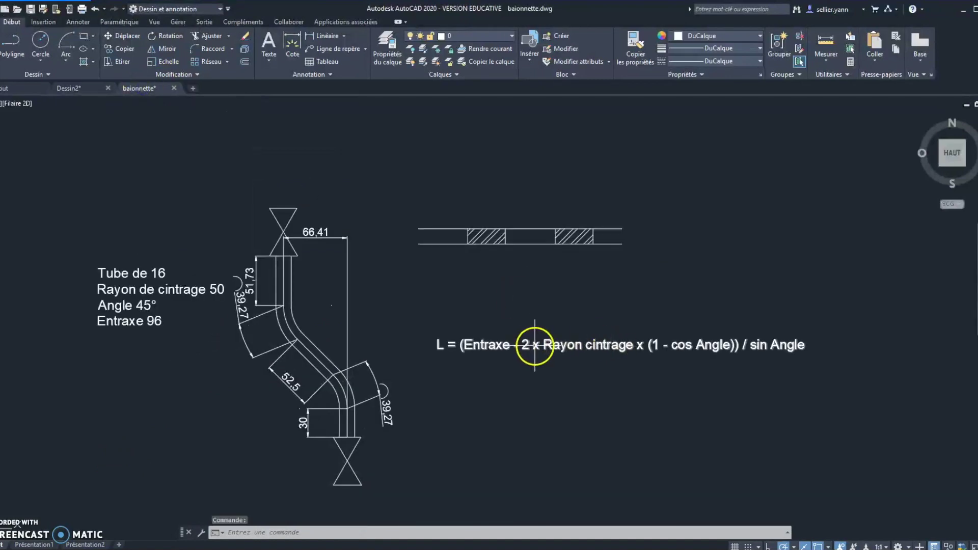
pyautogui.click(534, 346)
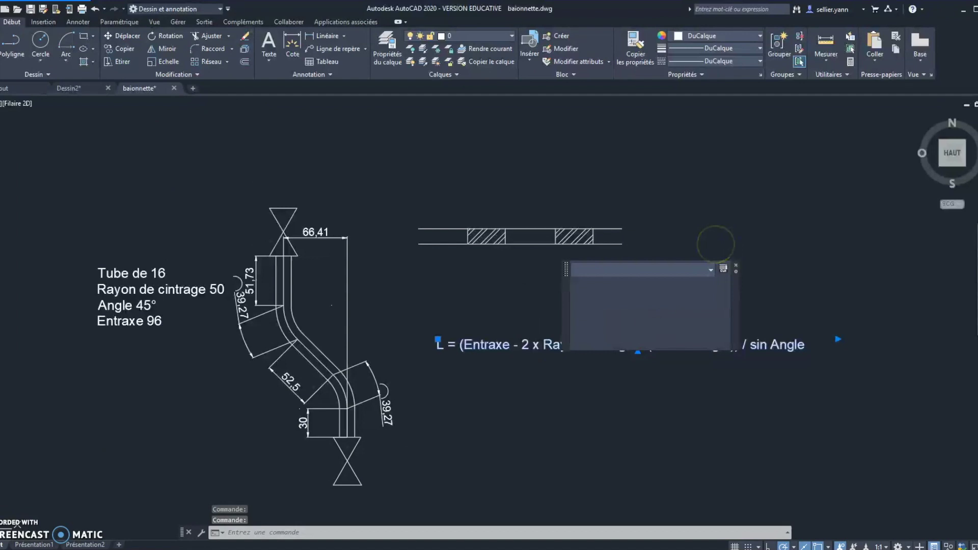
pyautogui.hotkey('ctrl', 'c')
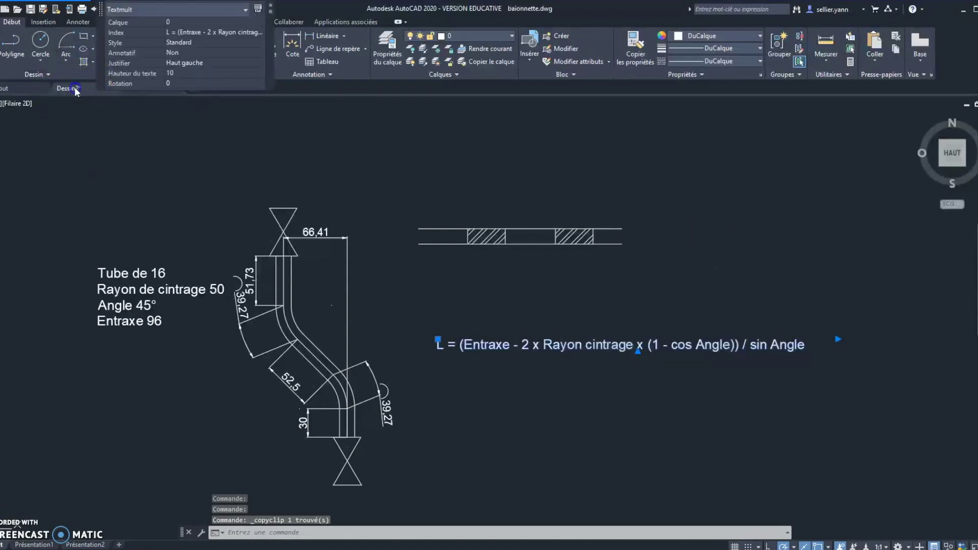
pyautogui.click(71, 88)
pyautogui.hotkey('ctrl', 'v')
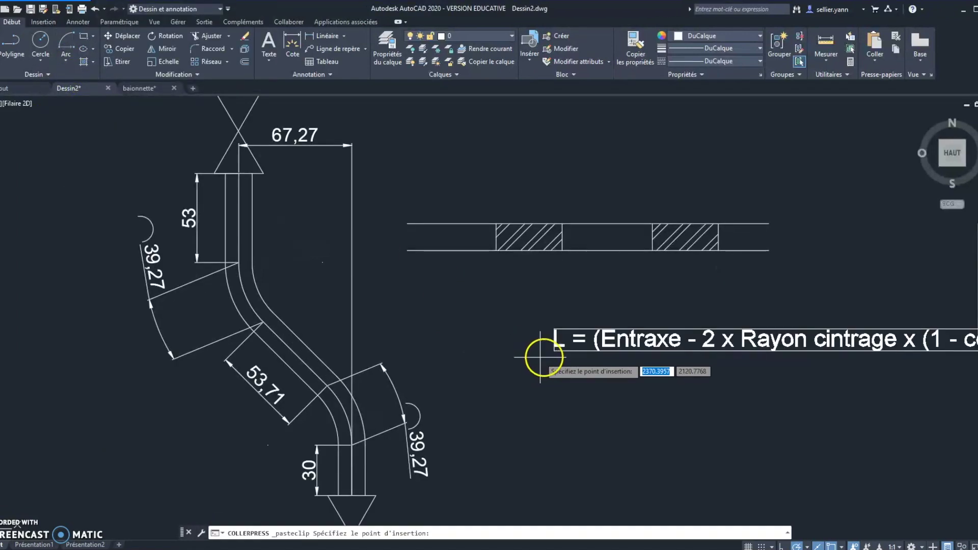
pyautogui.scroll(-2, 394, 317)
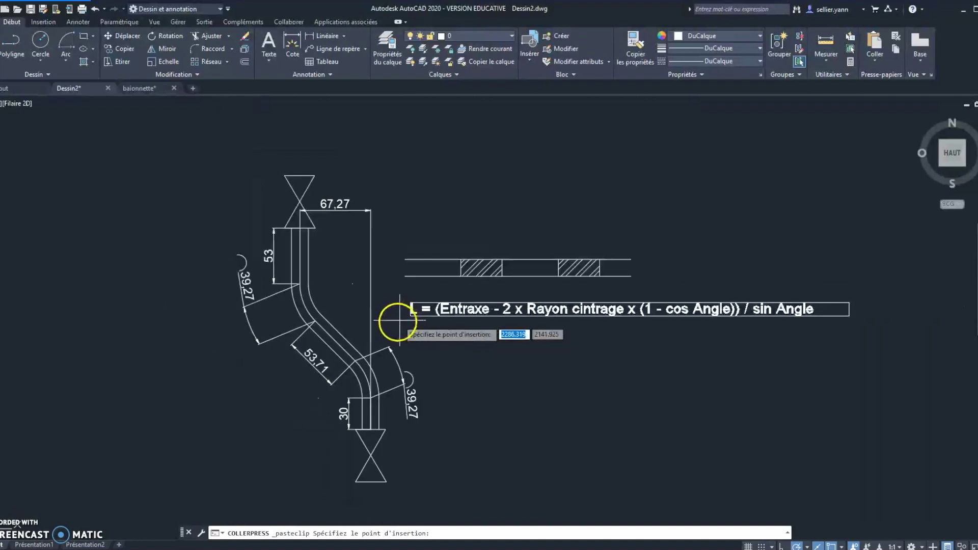
pyautogui.click(462, 343)
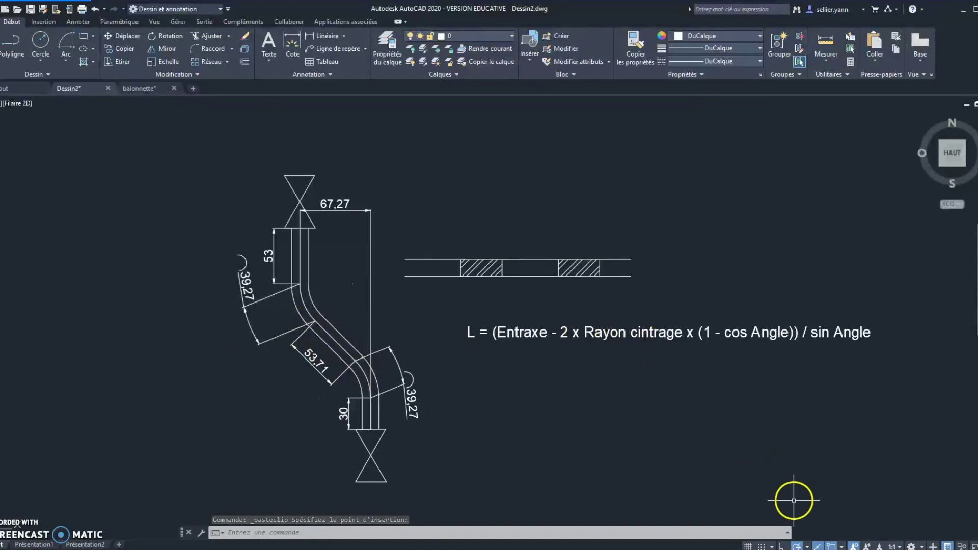
# Step: Switch to the calculator, move it clear of the formula text and calculate 1 - cos(45)
pyautogui.click(732, 549)
pyautogui.moveTo(754, 183); pyautogui.dragTo(117, 135)
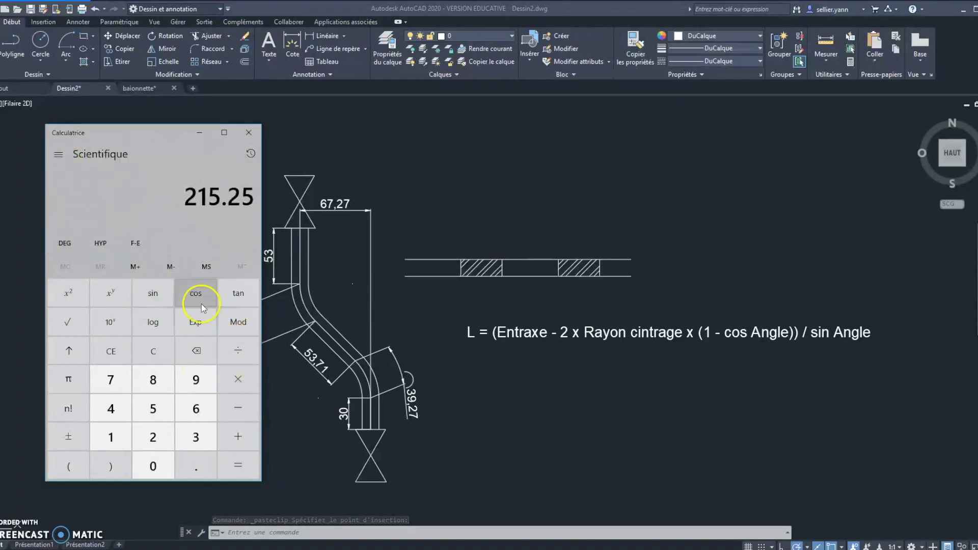
pyautogui.click(115, 435)
pyautogui.click(237, 407)
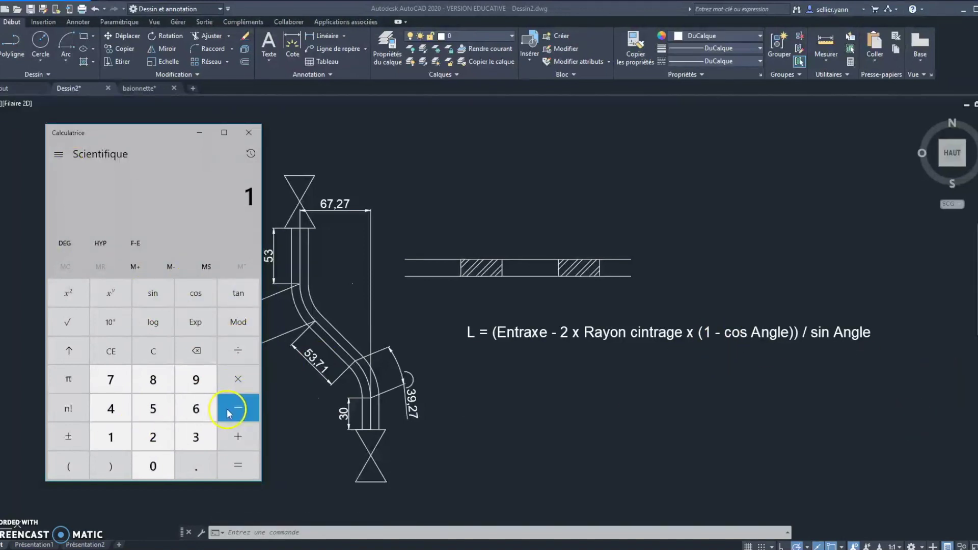
pyautogui.click(151, 411)
pyautogui.click(195, 293)
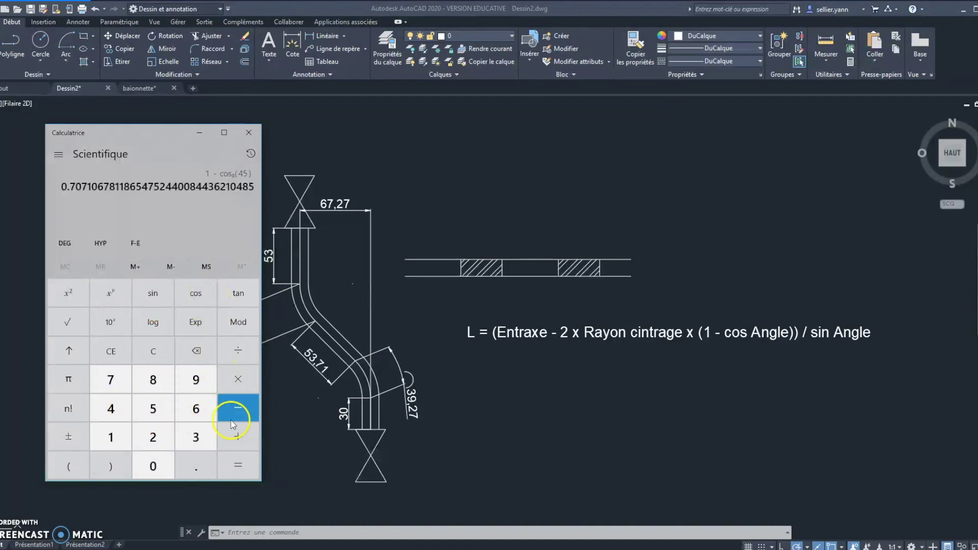
pyautogui.click(237, 465)
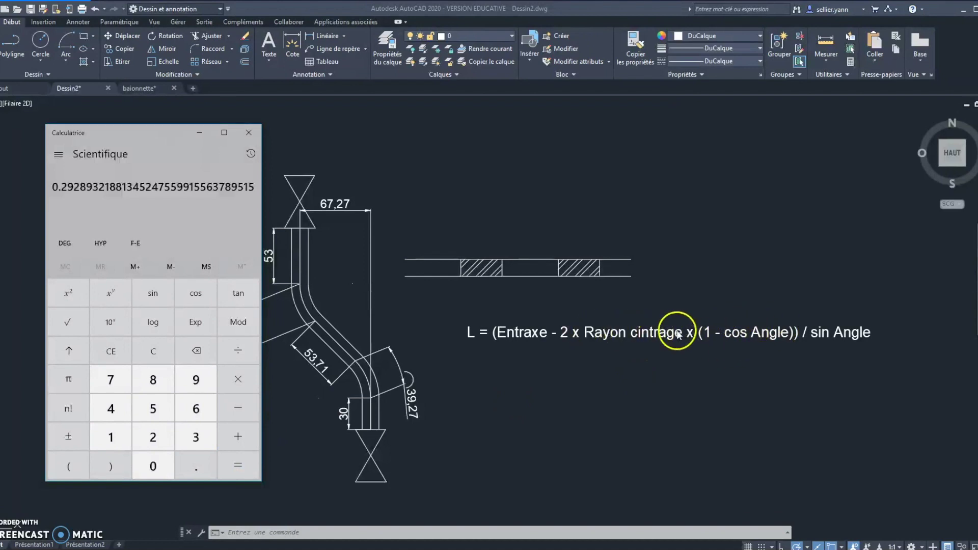
# Step: Multiply the calculated value by -100, the negative of twice the bending radius
pyautogui.click(244, 375)
pyautogui.click(120, 436)
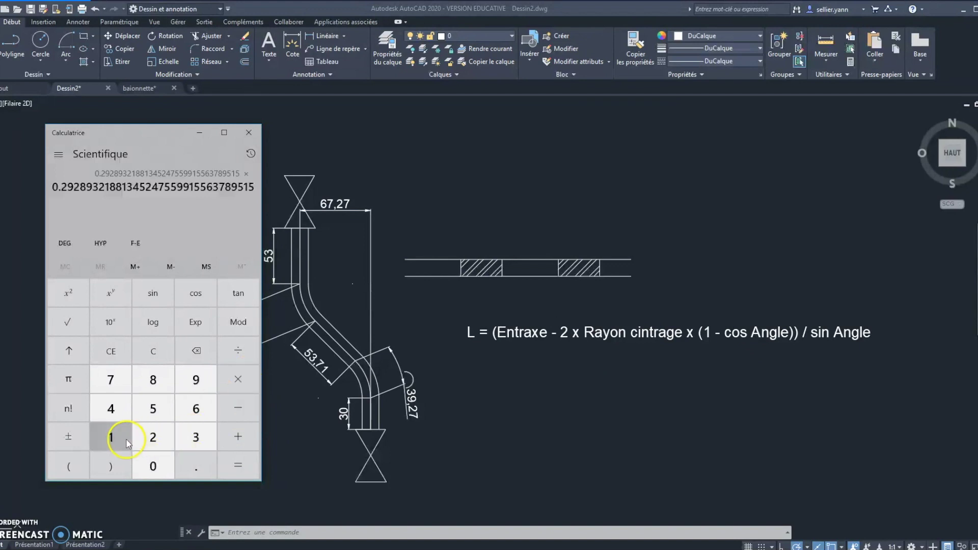
pyautogui.click(148, 466)
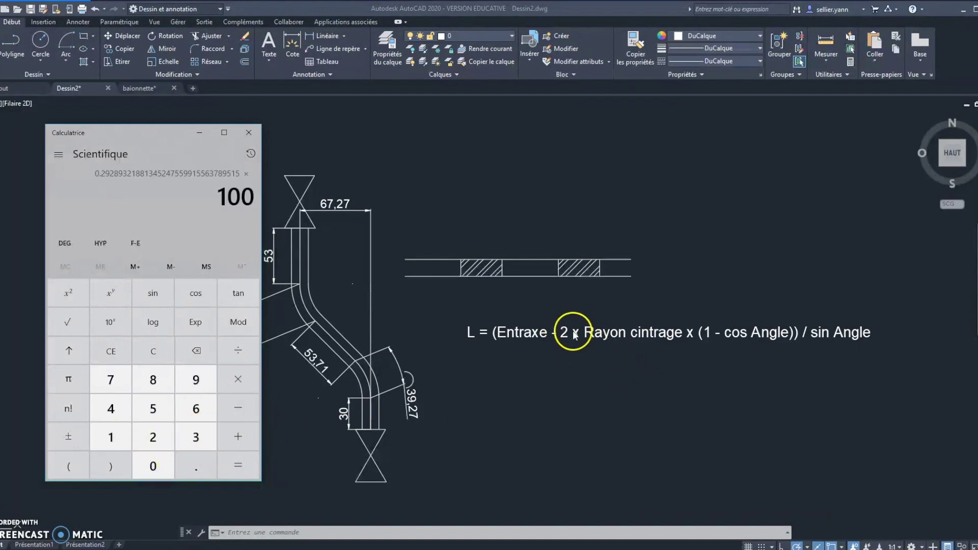
pyautogui.click(68, 437)
pyautogui.click(237, 464)
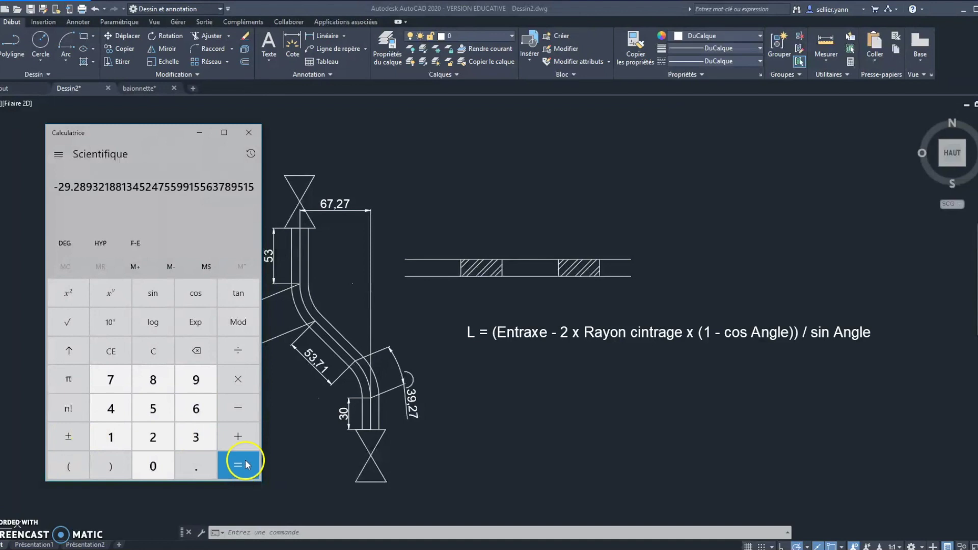
# Step: Add the 67.27 centre distance to the product in the calculator
pyautogui.click(238, 436)
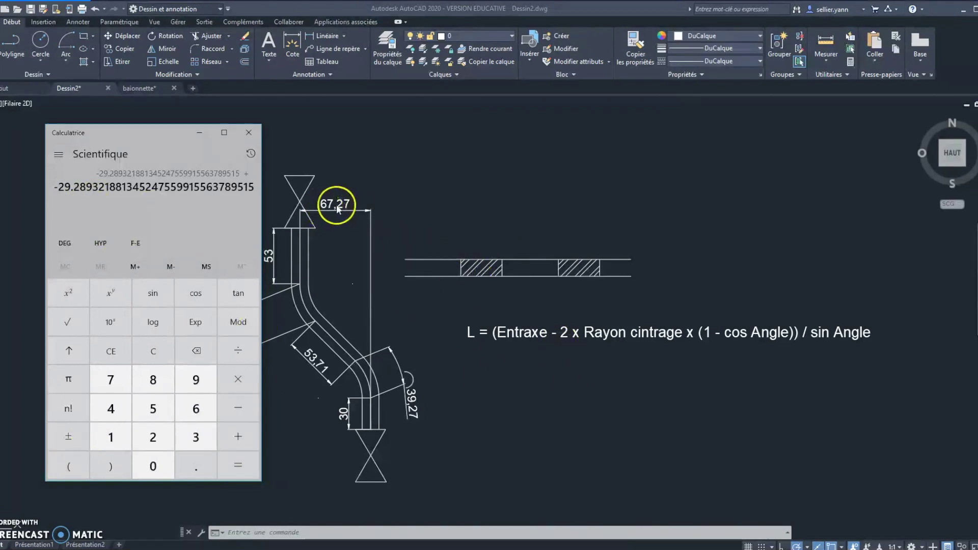
pyautogui.click(195, 408)
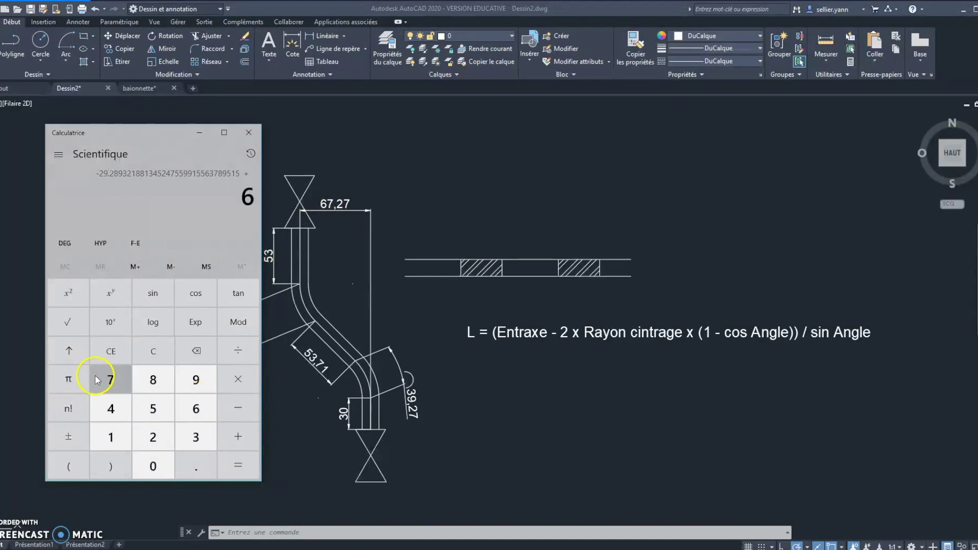
pyautogui.click(111, 379)
pyautogui.click(187, 459)
pyautogui.click(153, 436)
pyautogui.click(111, 379)
pyautogui.click(236, 462)
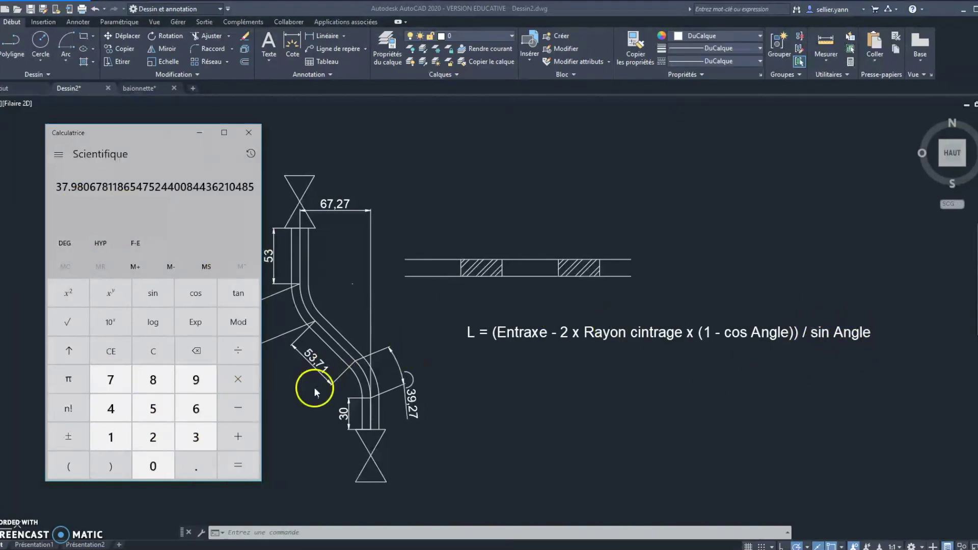
# Step: Divide the sum by sin(45) to obtain the oblique section's length, and switch back to the AutoCAD drawing
pyautogui.click(238, 353)
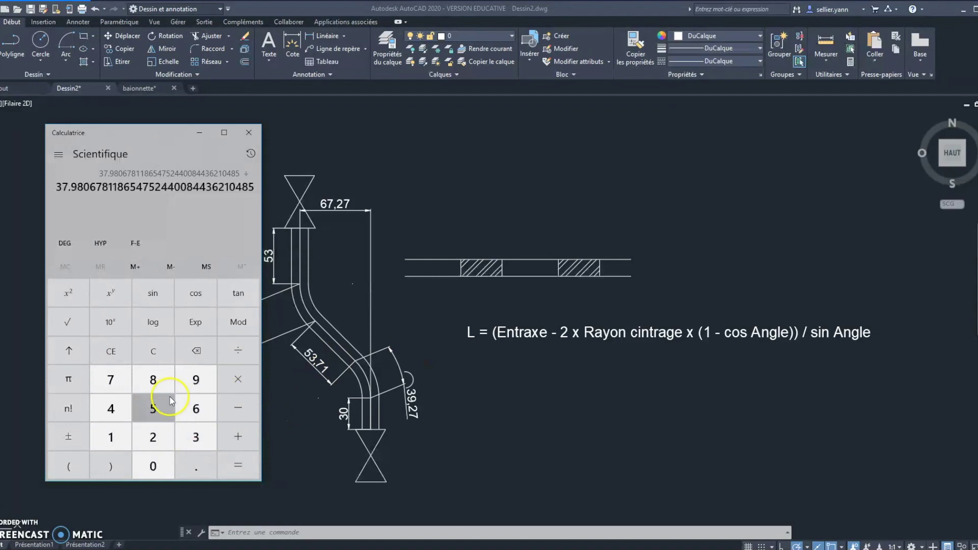
pyautogui.click(110, 409)
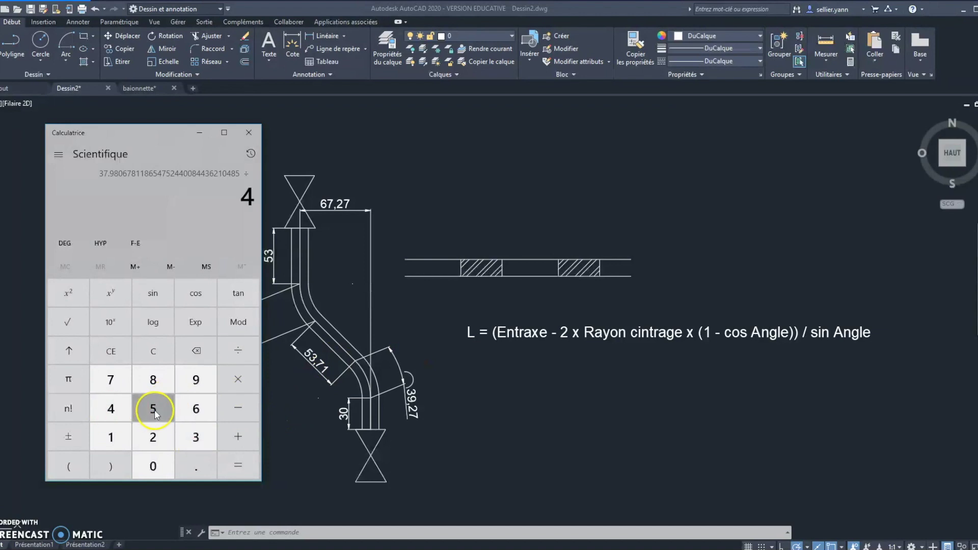
pyautogui.click(158, 294)
pyautogui.click(238, 466)
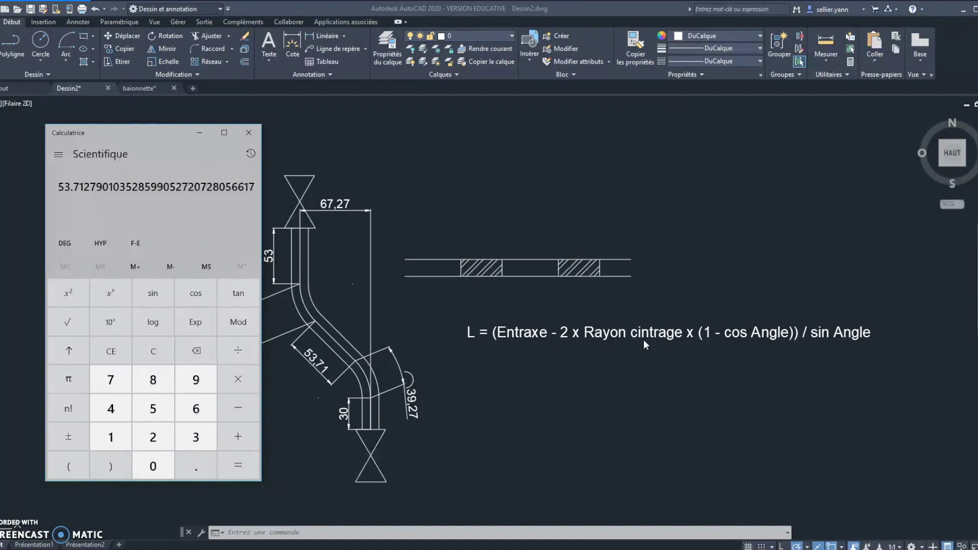
pyautogui.click(413, 161)
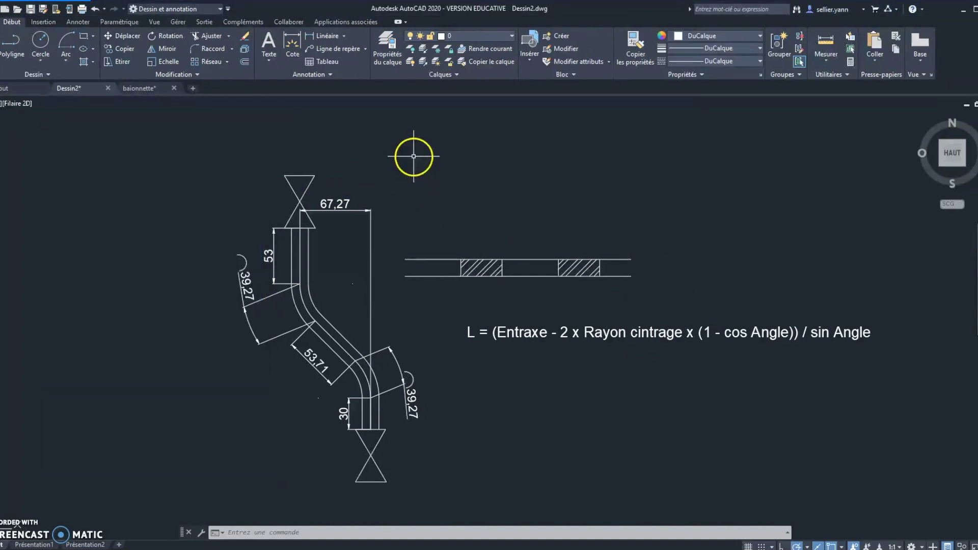